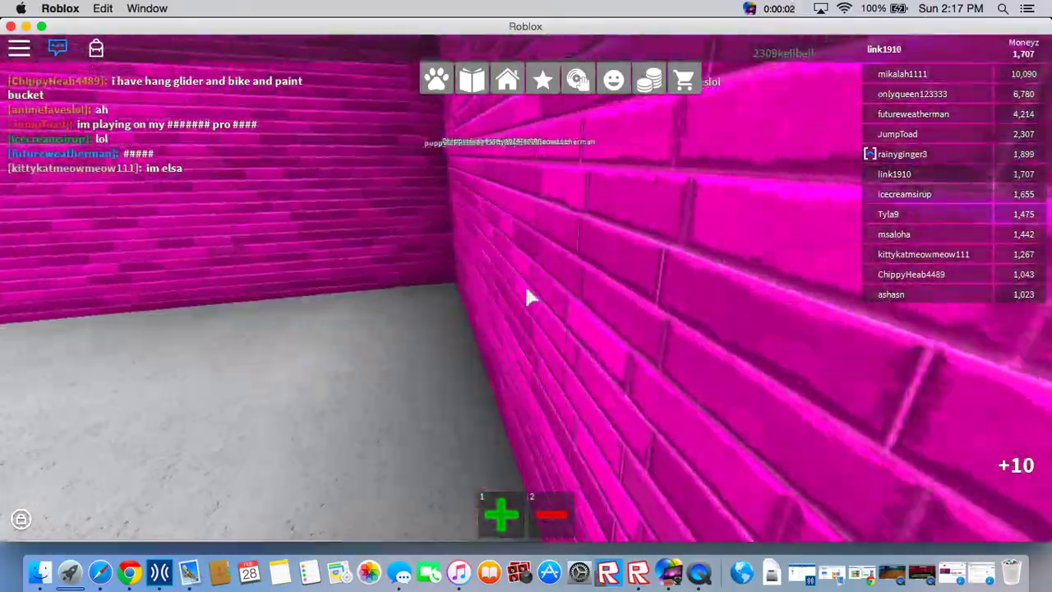
- Walk the avatar down the pink corridor into the garage-button room, looking around
key("w")
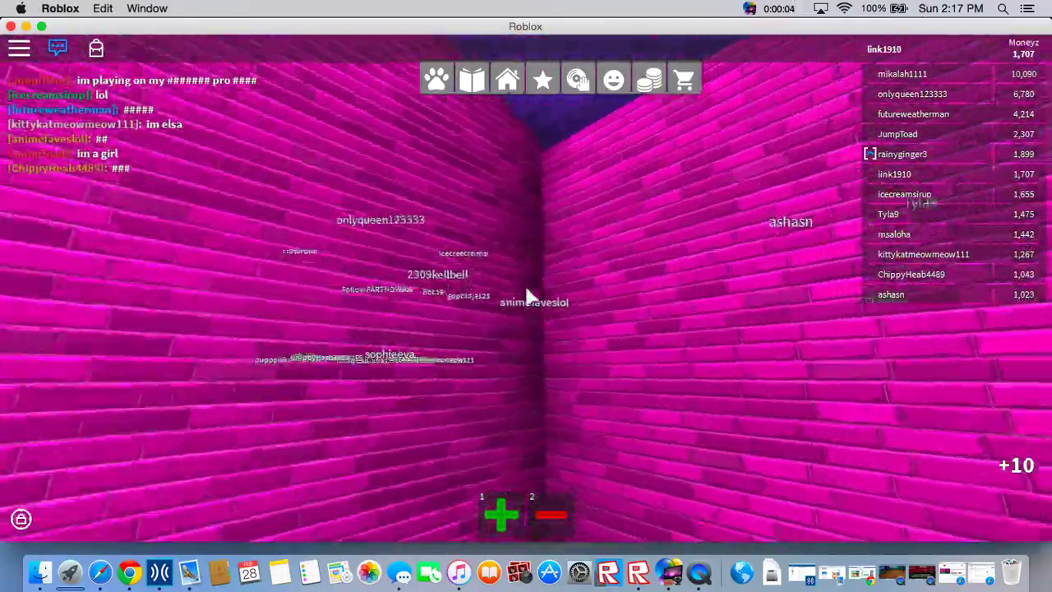
key("w")
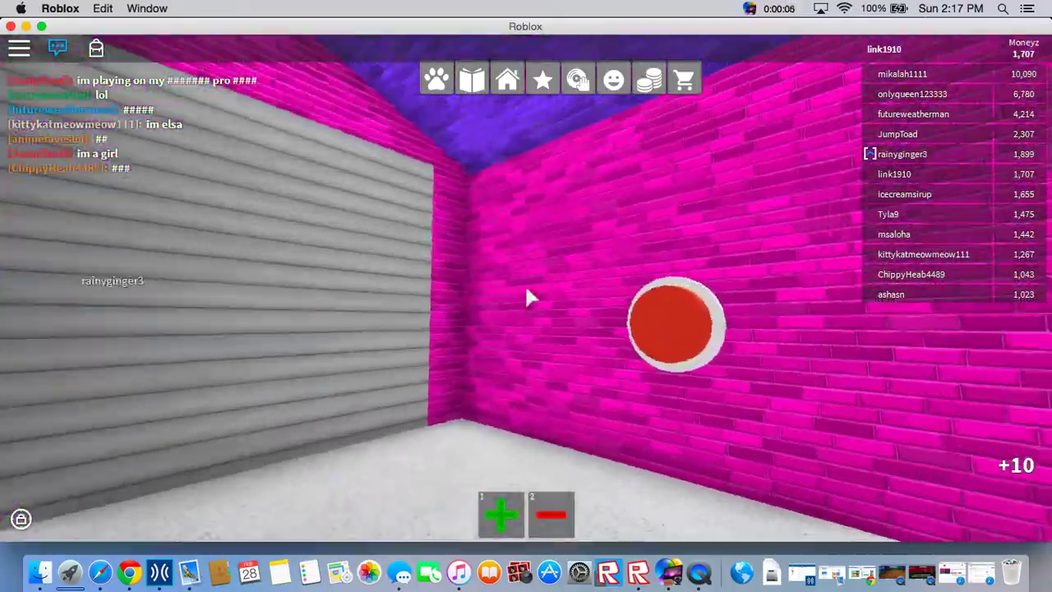
scroll(530, 298, "down", 5)
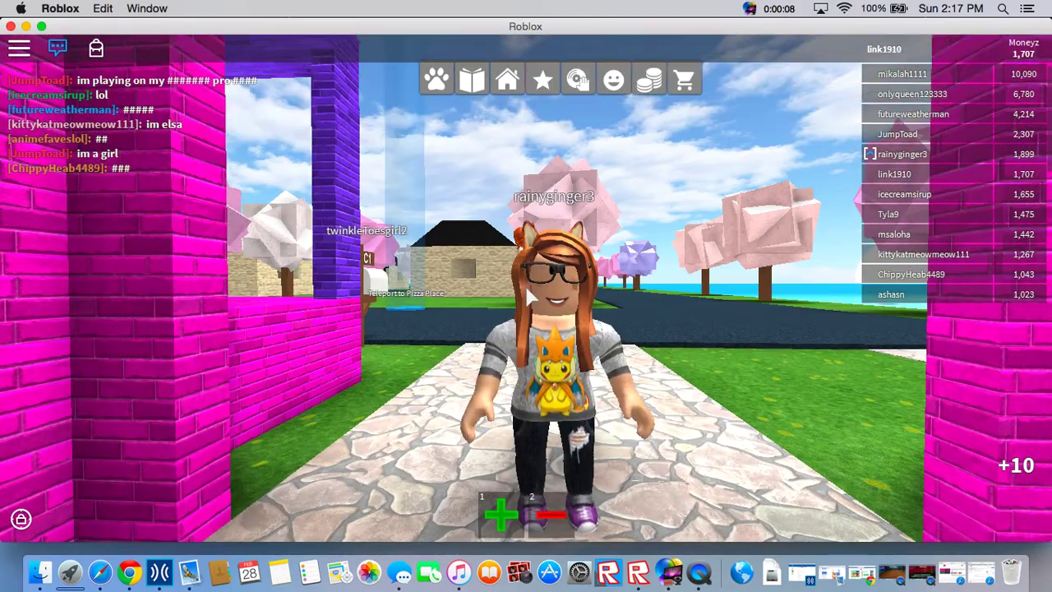
mouse_move(530, 298)
left_mouse_down()
mouse_move(530, 246)
mouse_move(530, 298)
left_mouse_up()
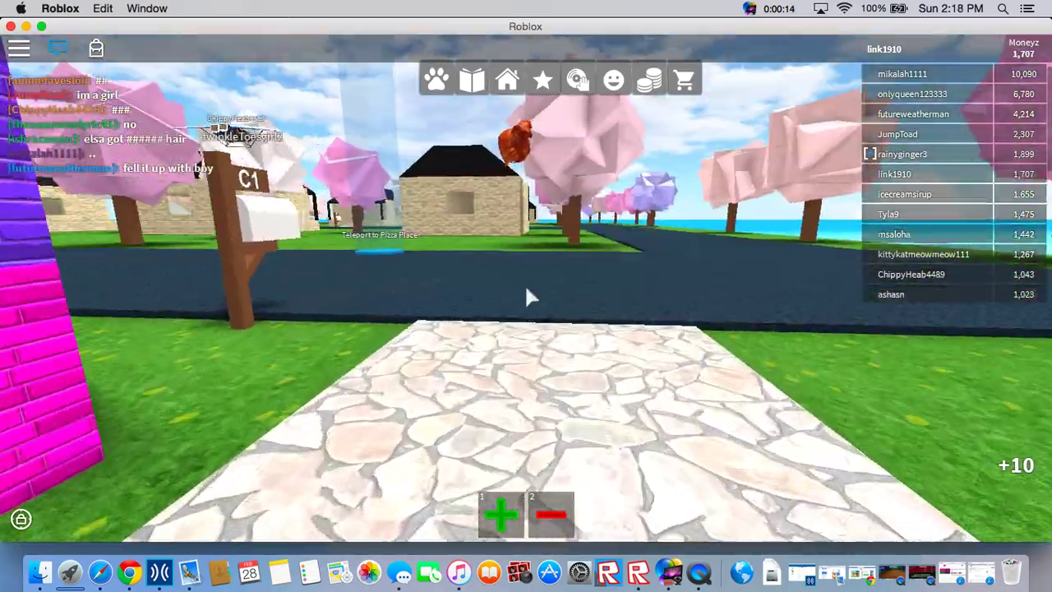
- Cross the road, jump into the pink tree, and continue over the grass into the water
key("w")
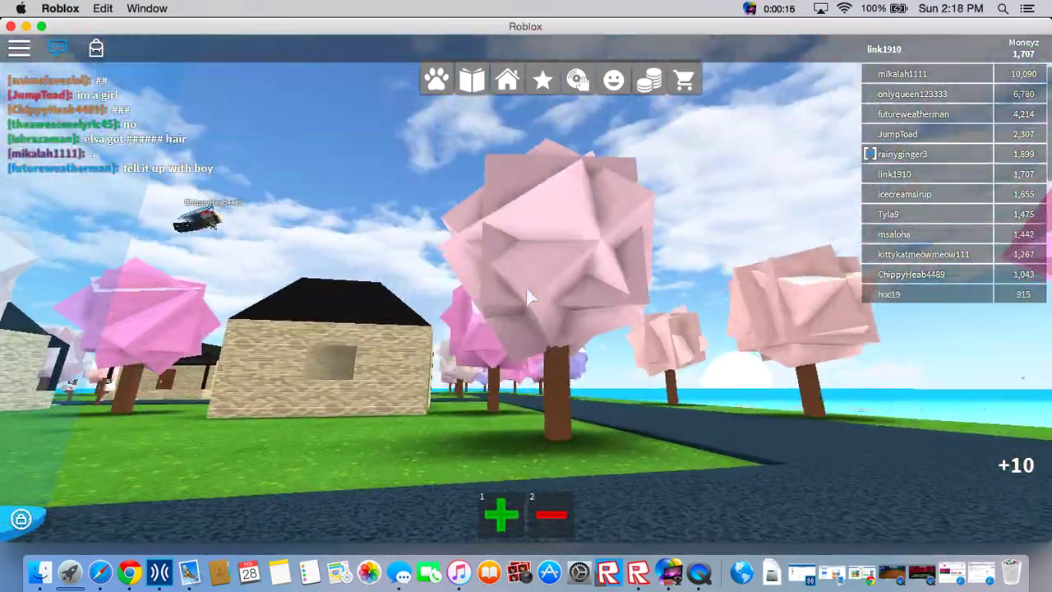
key("w")
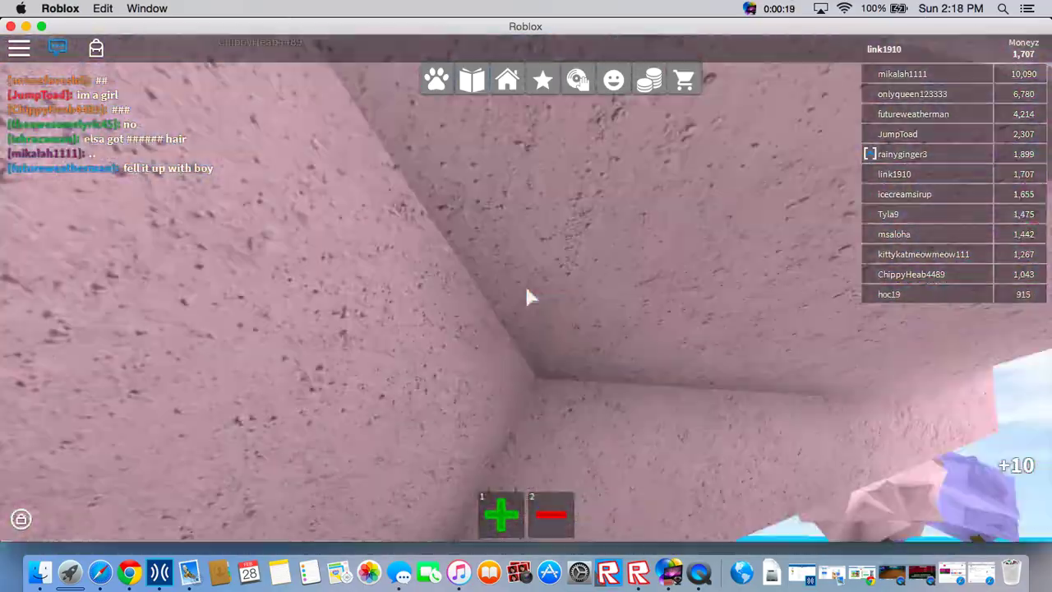
left_click_drag(530, 297, 530, 298)
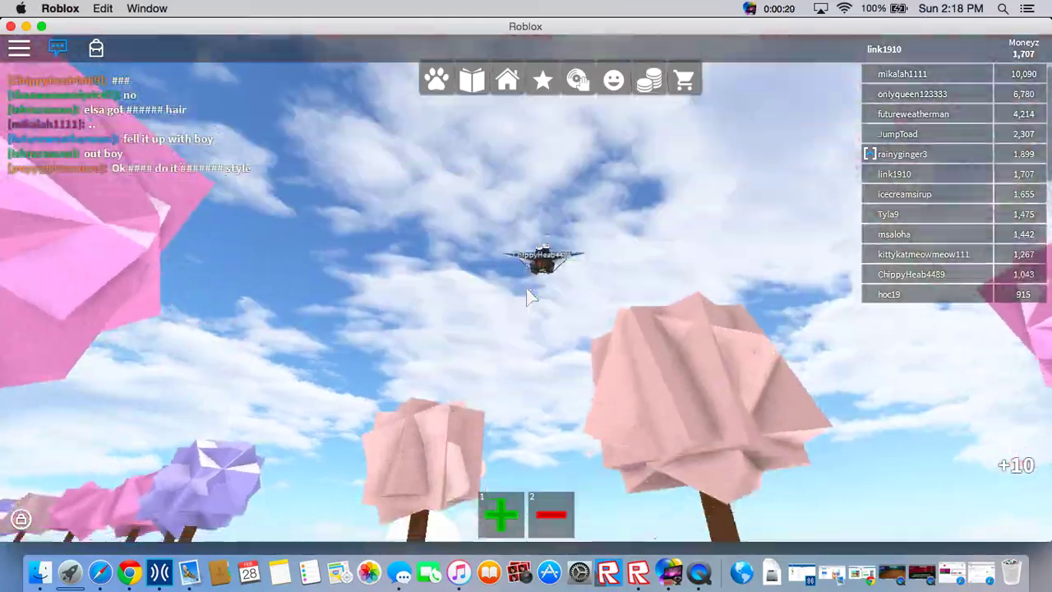
key("w")
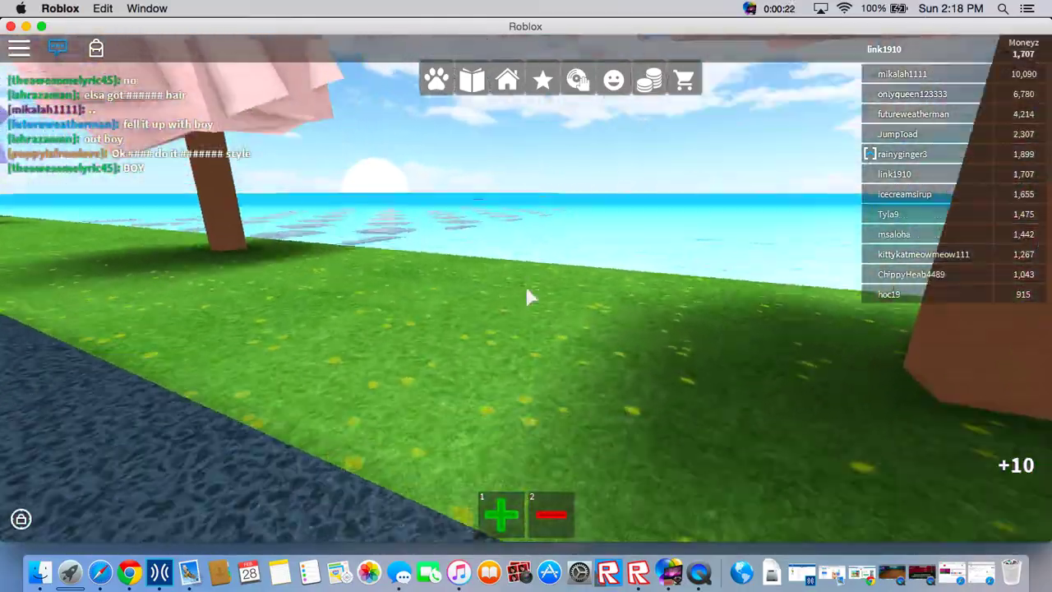
key("w")
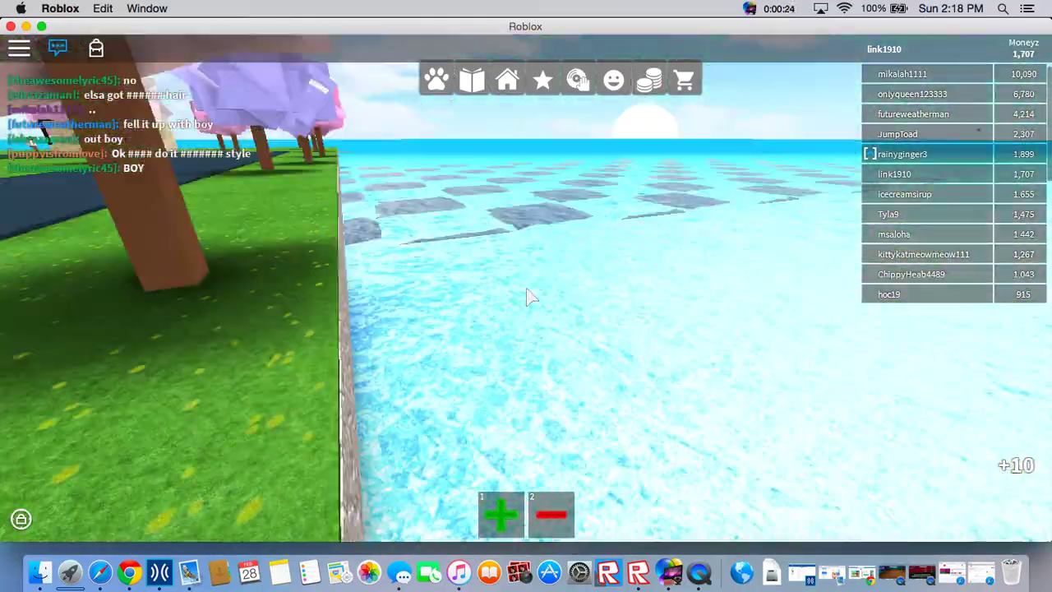
key("w")
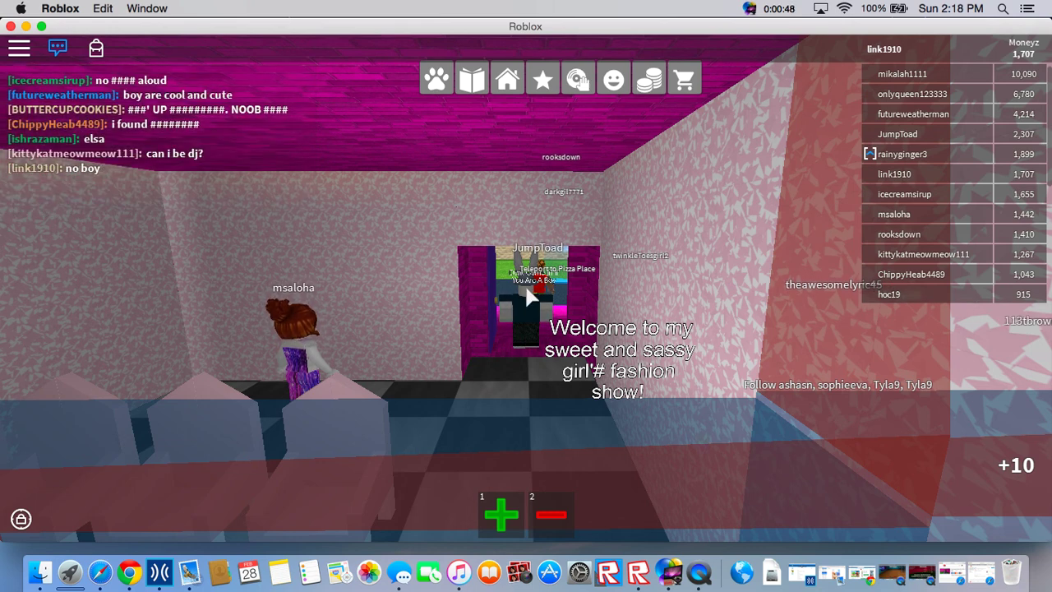
- Walk out of the pink house doorway and back into the checkered fashion show room
key("w")
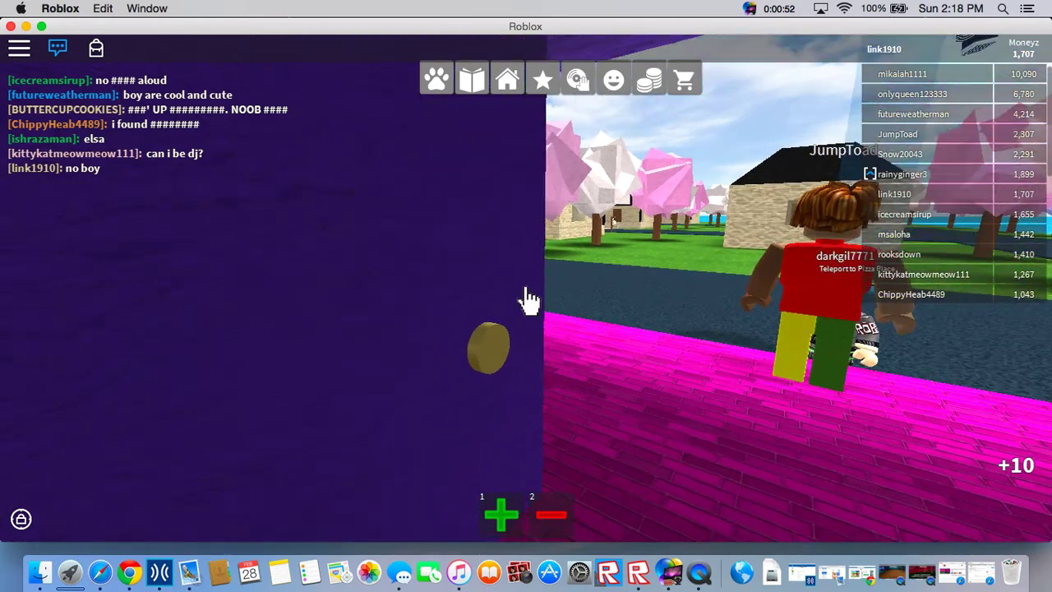
key("w")
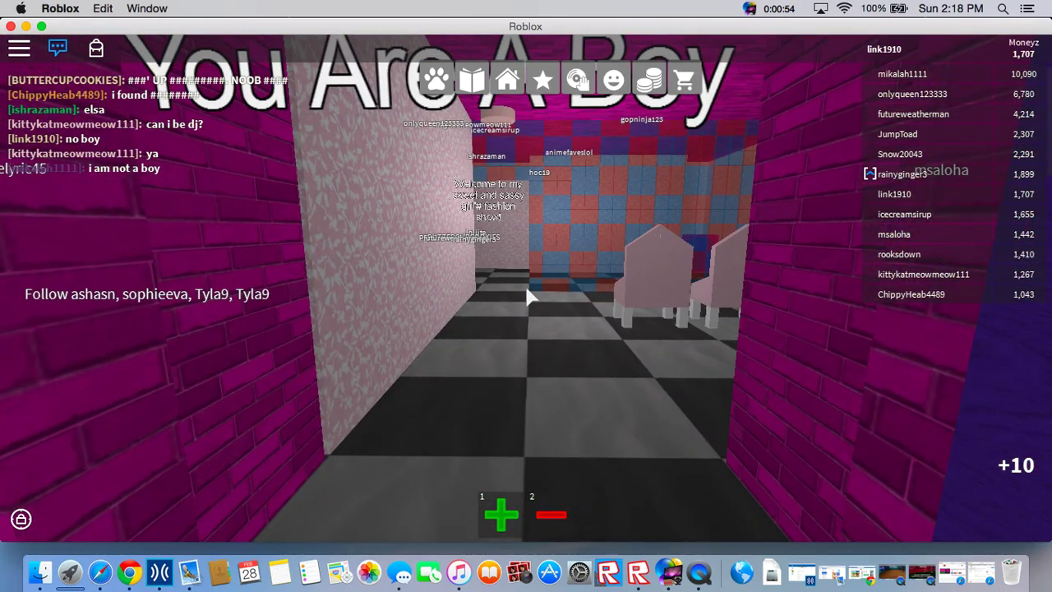
key("w")
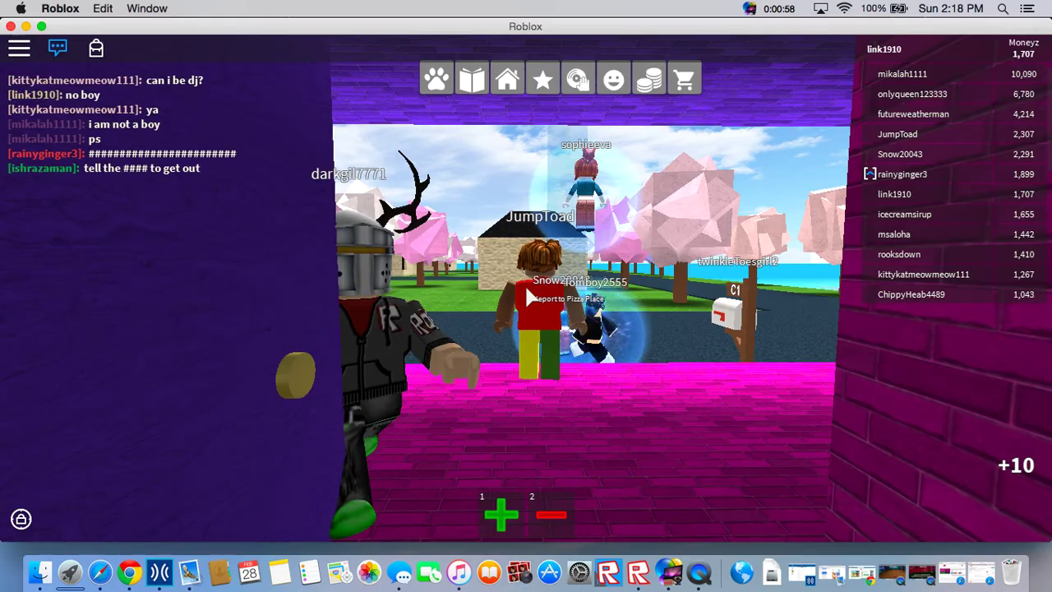
key("w")
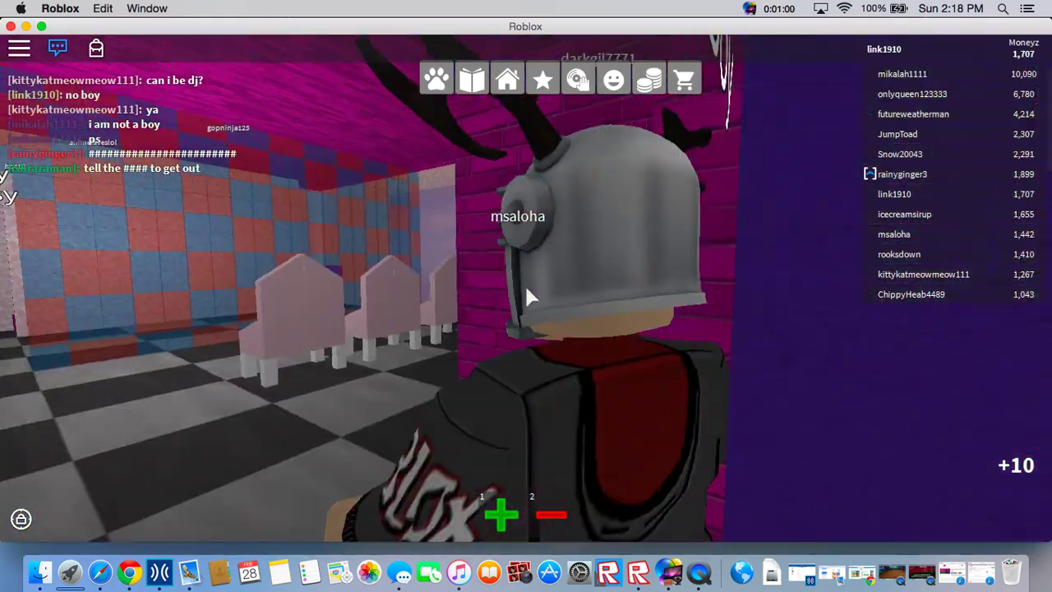
key("w")
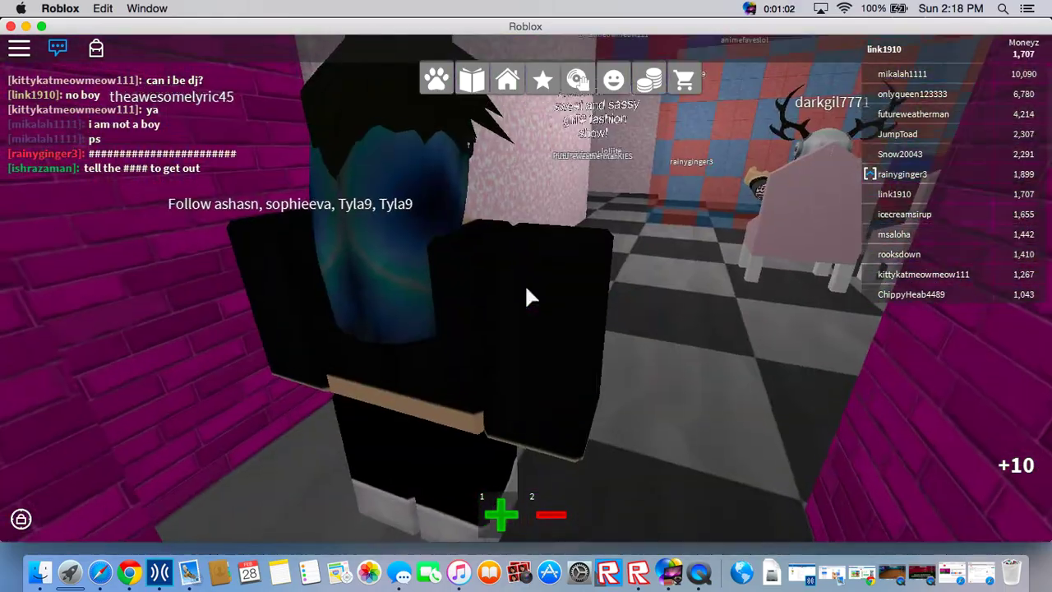
key("w")
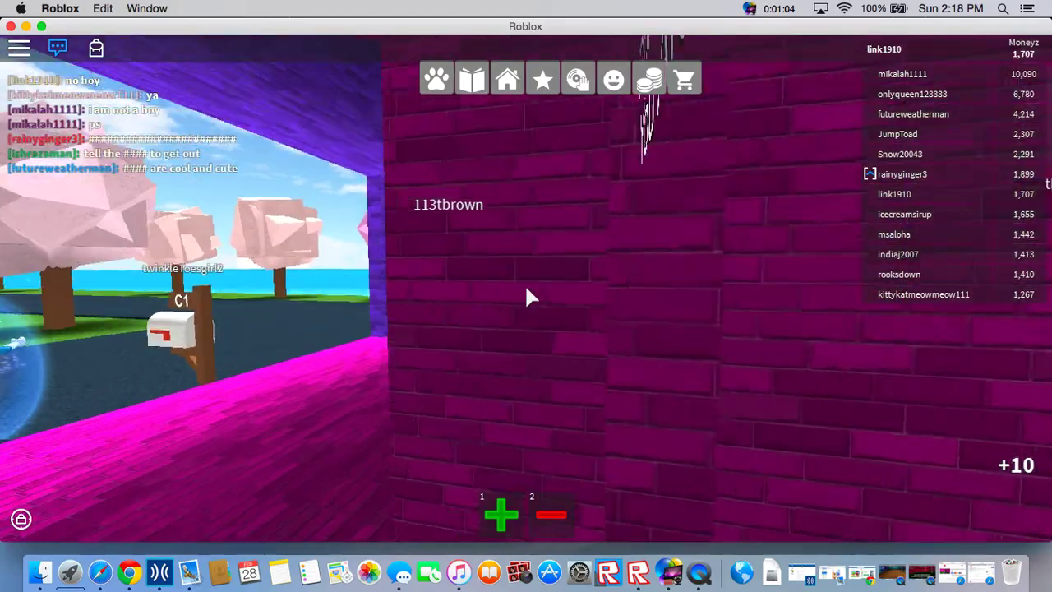
- Look around the fashion show room and up at the boy-ban sign over the door
left_click_drag(530, 297, 530, 297)
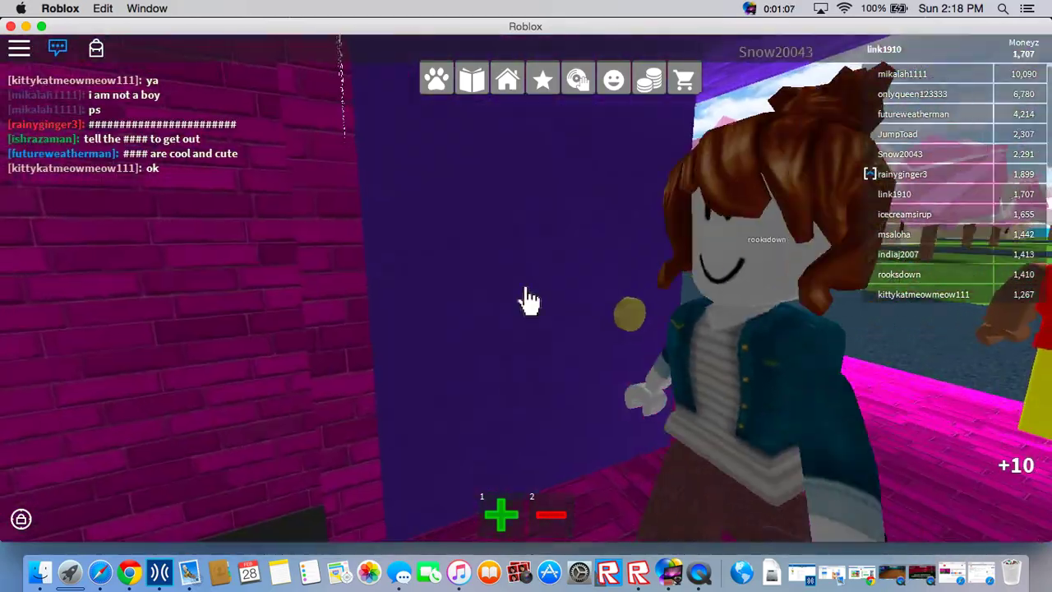
left_click_drag(530, 300, 530, 300)
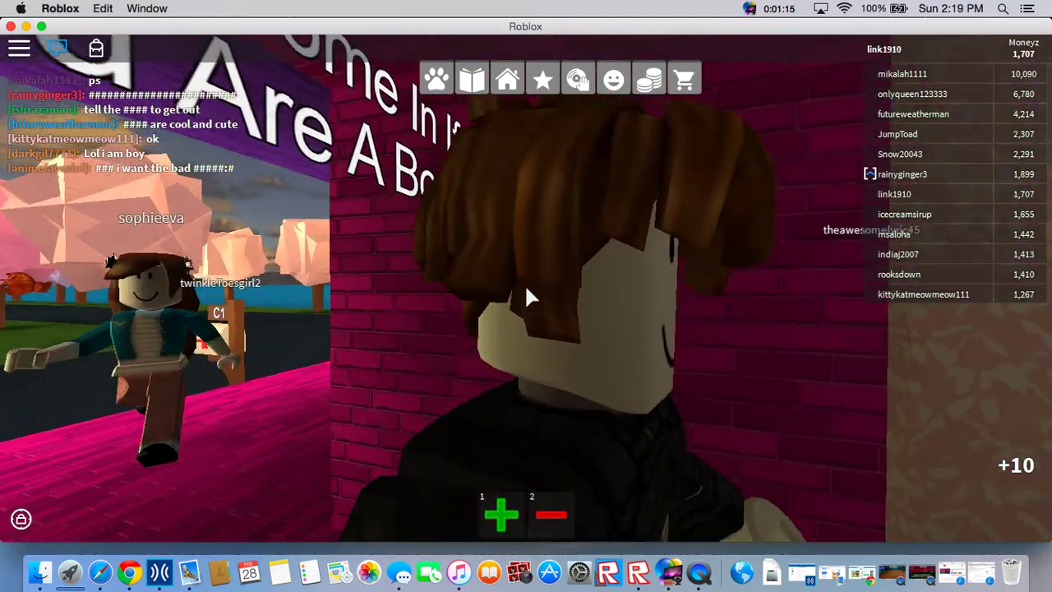
left_click_drag(530, 300, 530, 300)
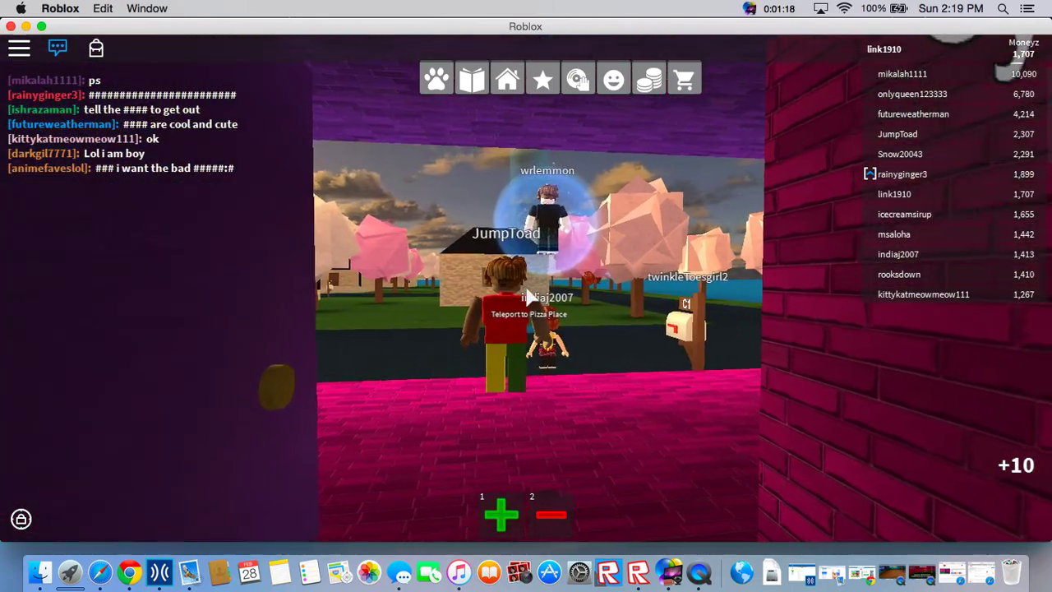
left_click_drag(530, 300, 530, 300)
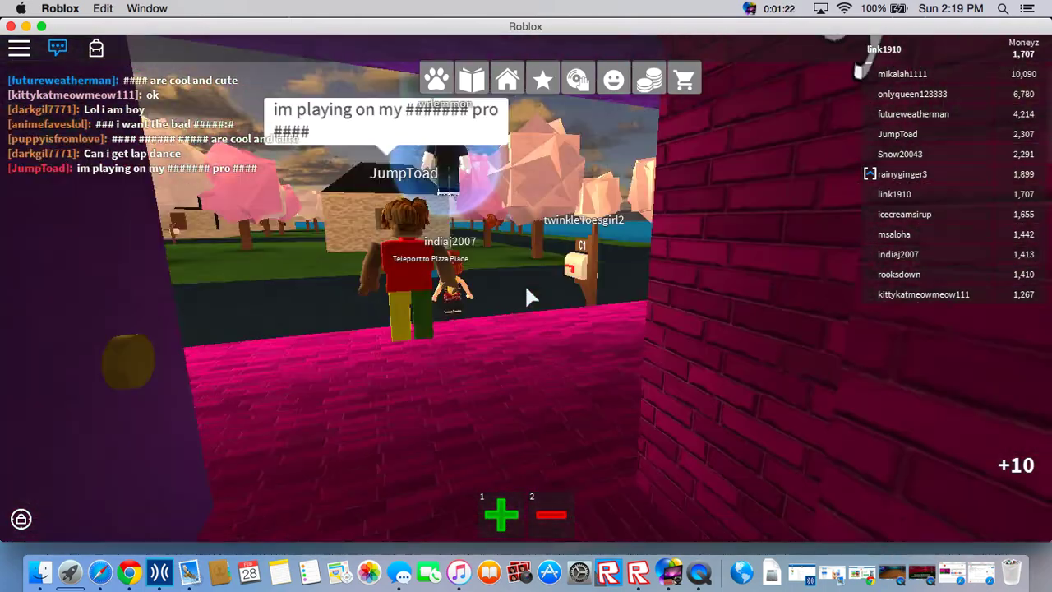
- Step out onto the stone path facing the pink house and begin a chat message
key("w")
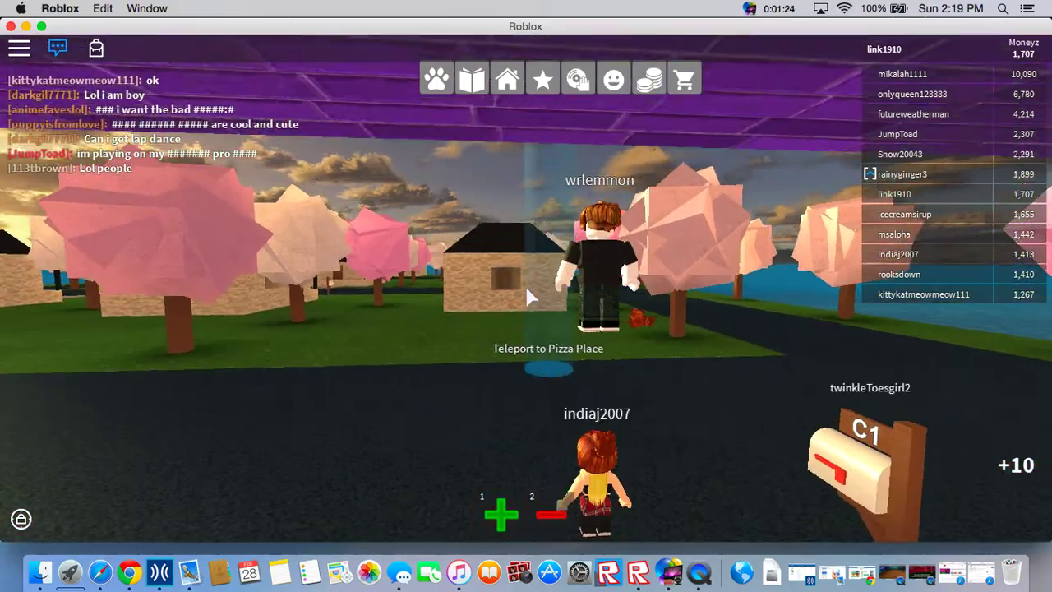
left_click_drag(529, 297, 530, 298)
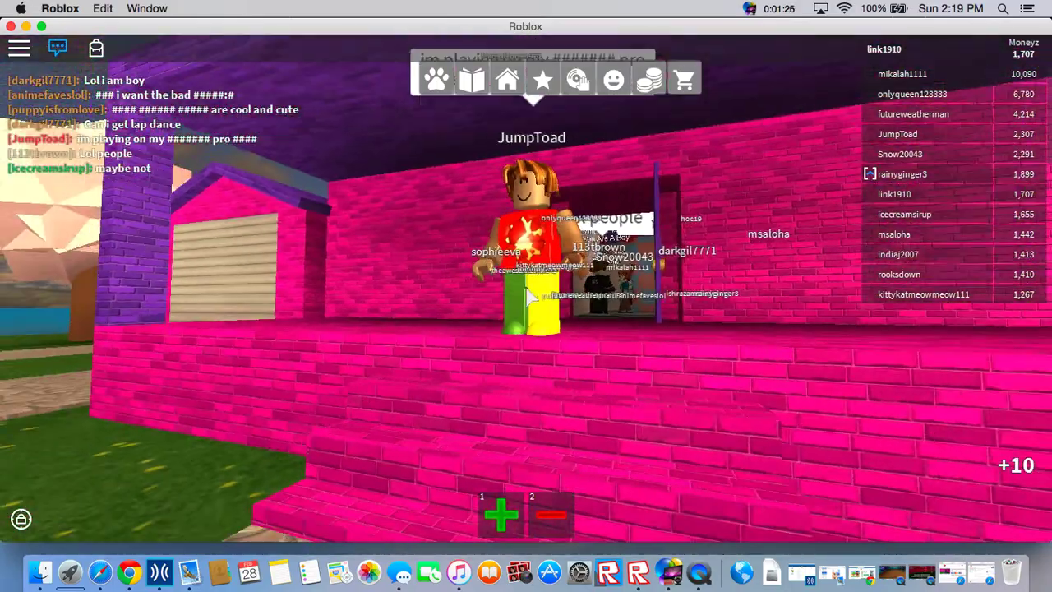
key("slash")
type("say hi to youtube")
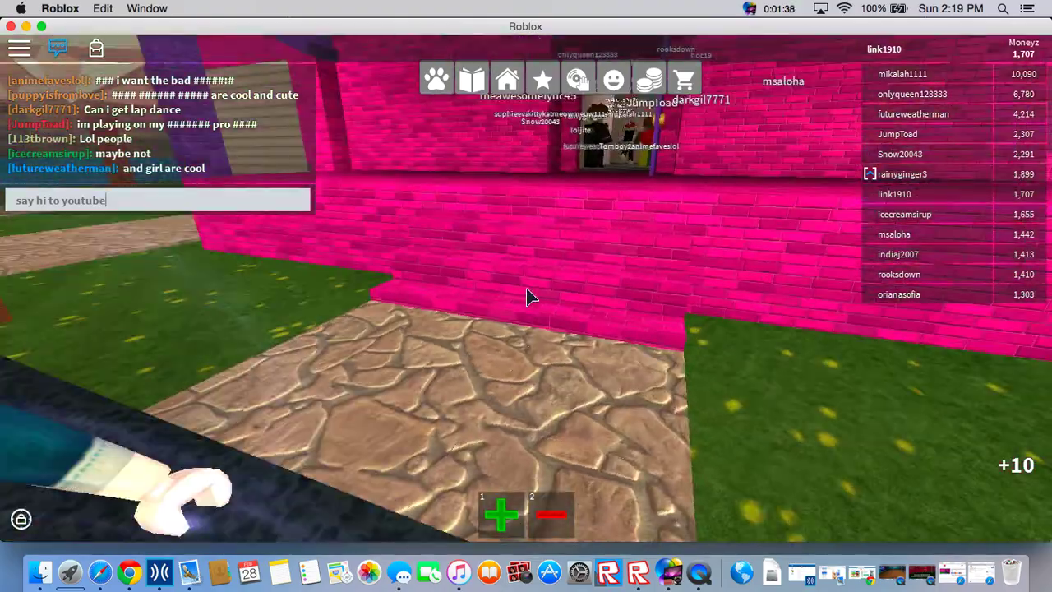
type("w")
- Walk through the house doorway and checkered room into the dark corridor
key("Return")
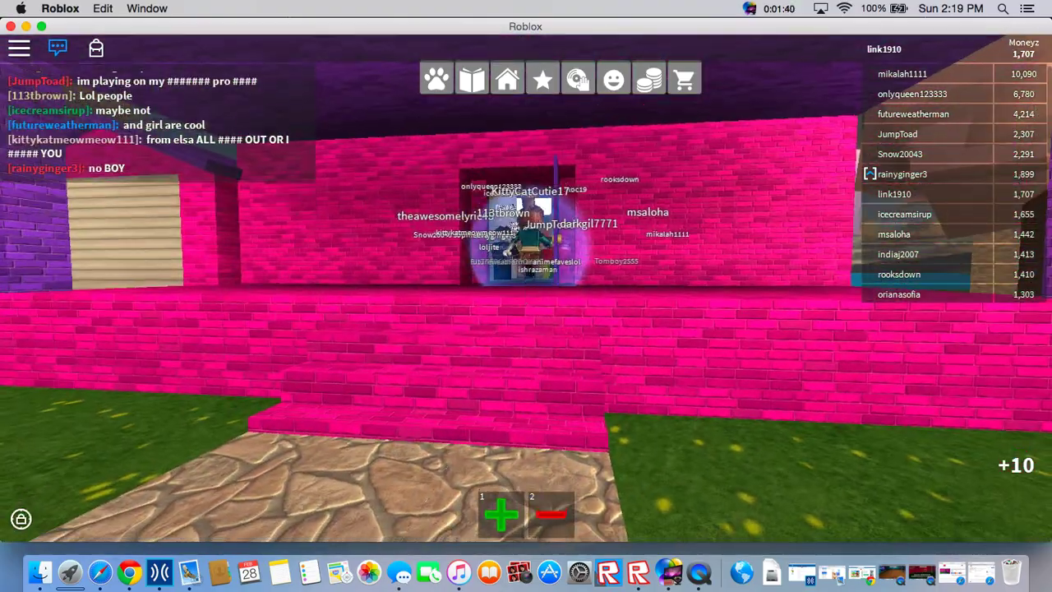
key("w")
key("w")
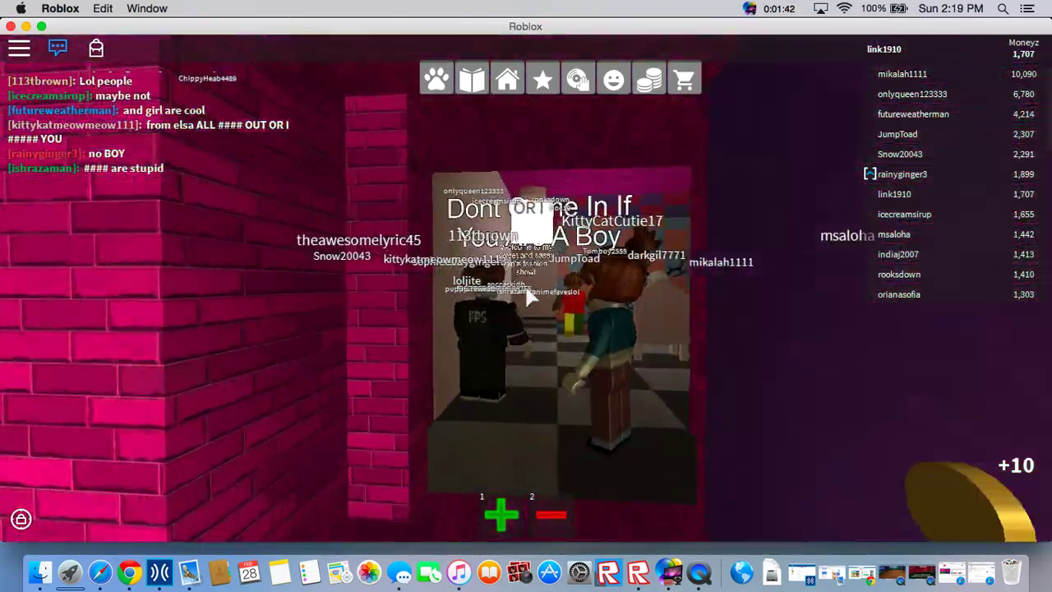
key("w")
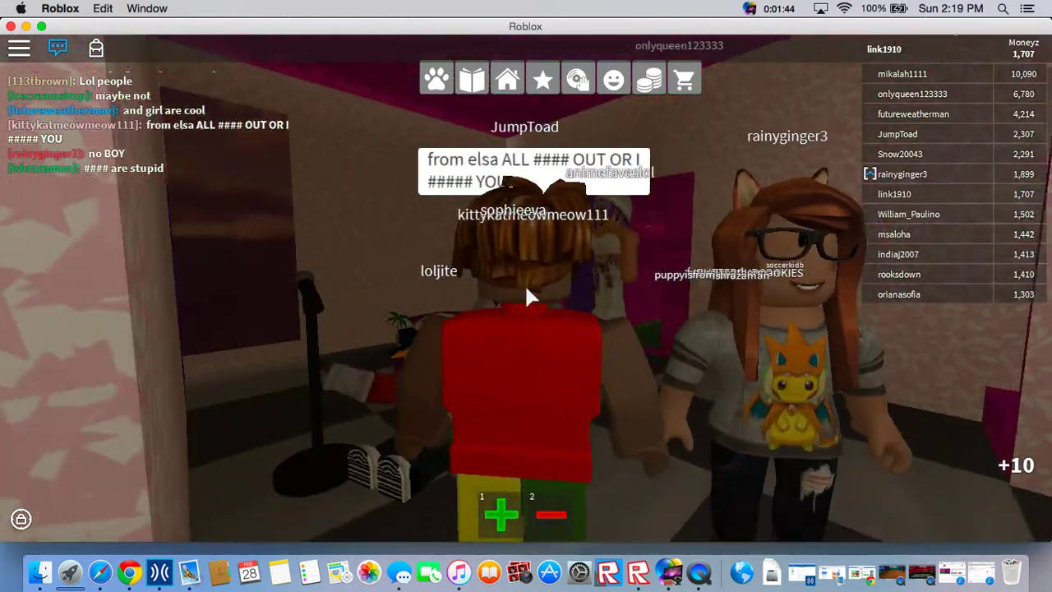
key("w")
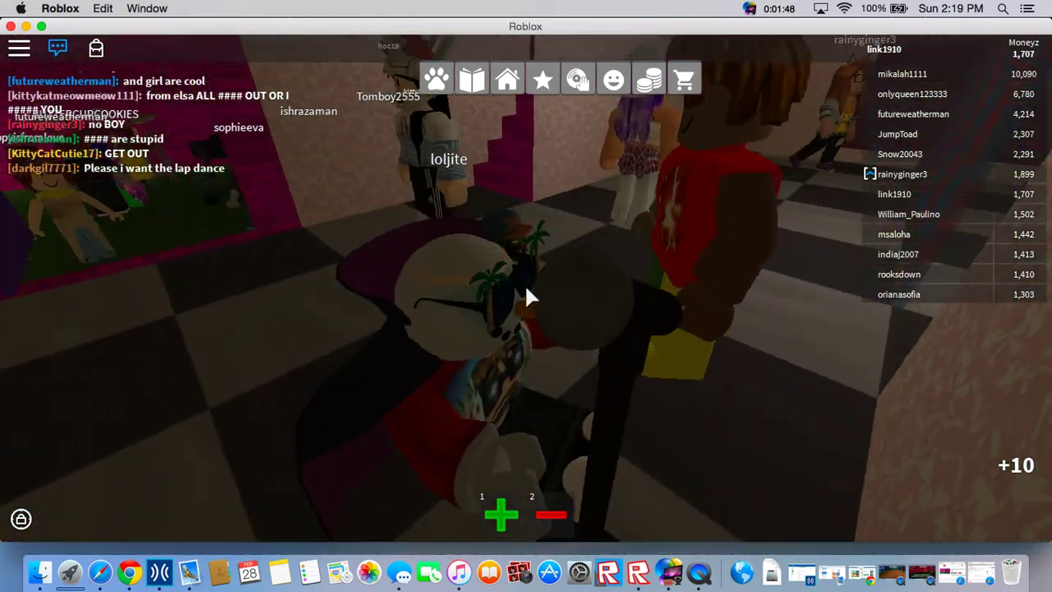
- Correct the draft to 'say hi to youtub' plus exclamation marks, send it, and face the players
key("slash")
type("say hi to youtubewww")
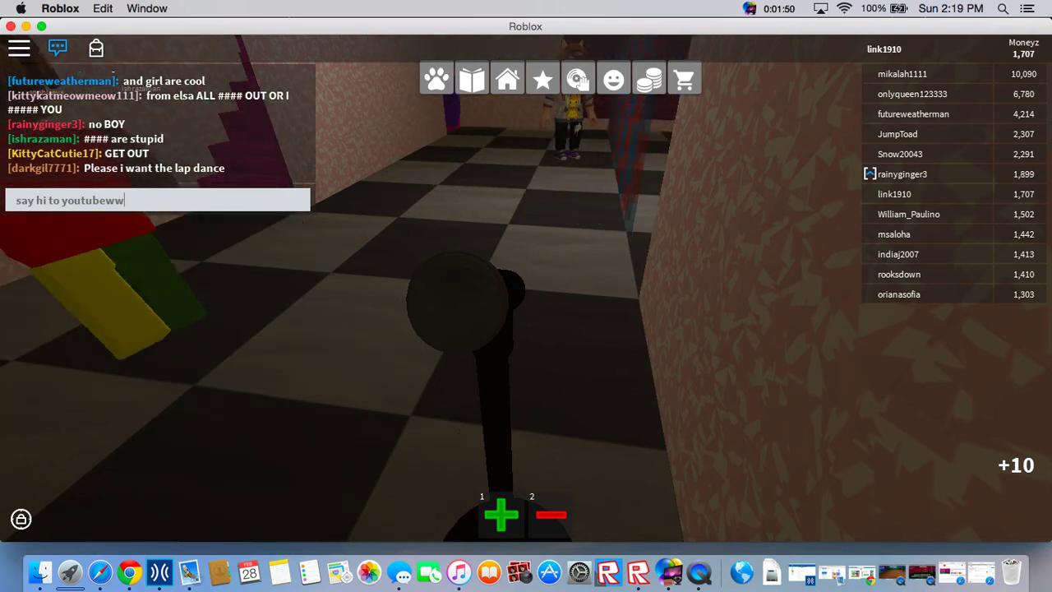
key("BackSpace")
key("BackSpace")
key("BackSpace")
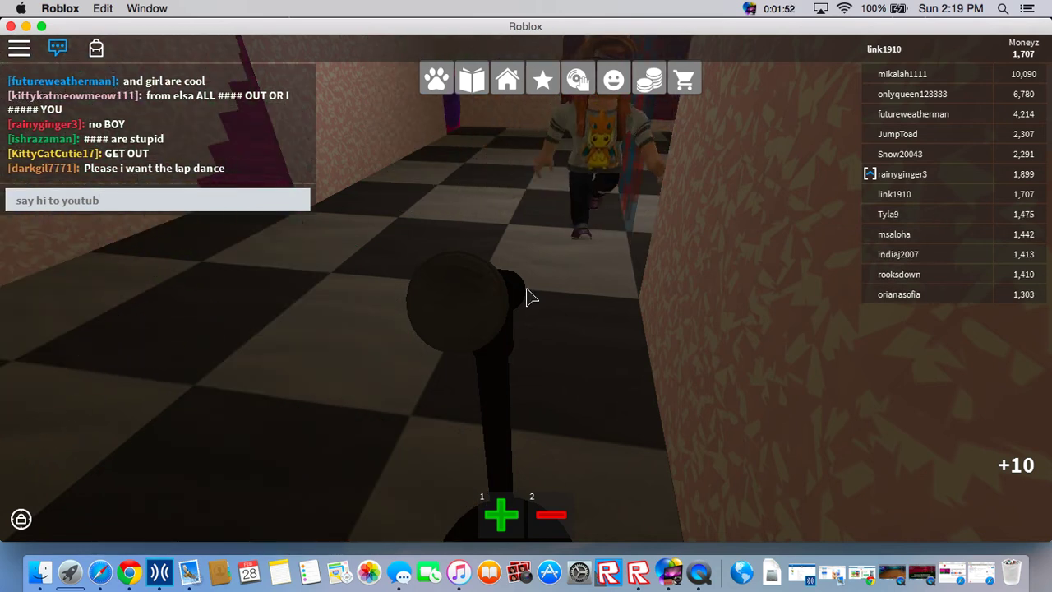
type("!!!!!!!!!!")
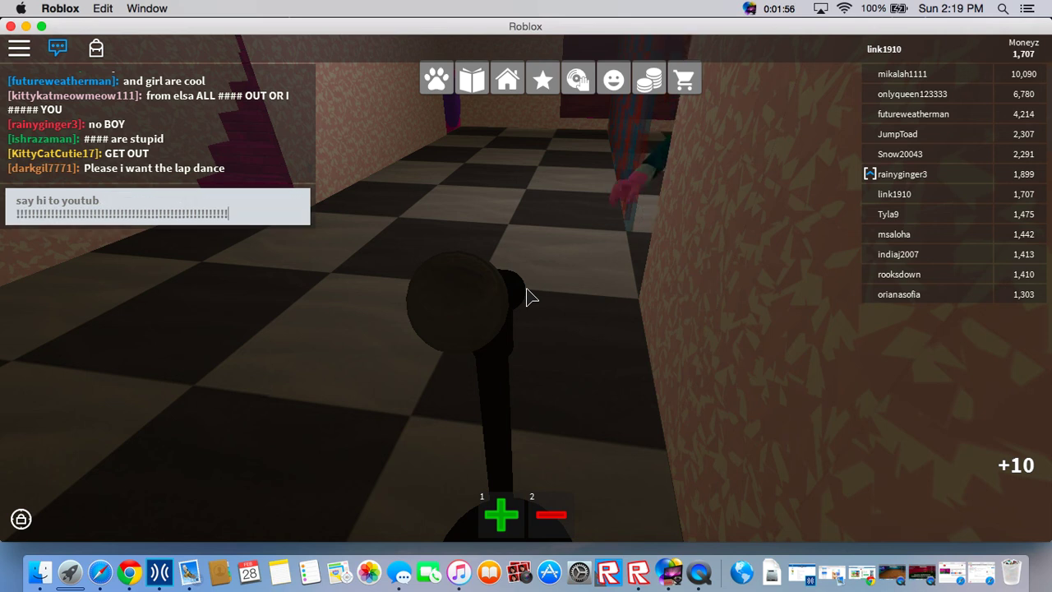
type("!!!!!!!!!!!!!!!!!!!!")
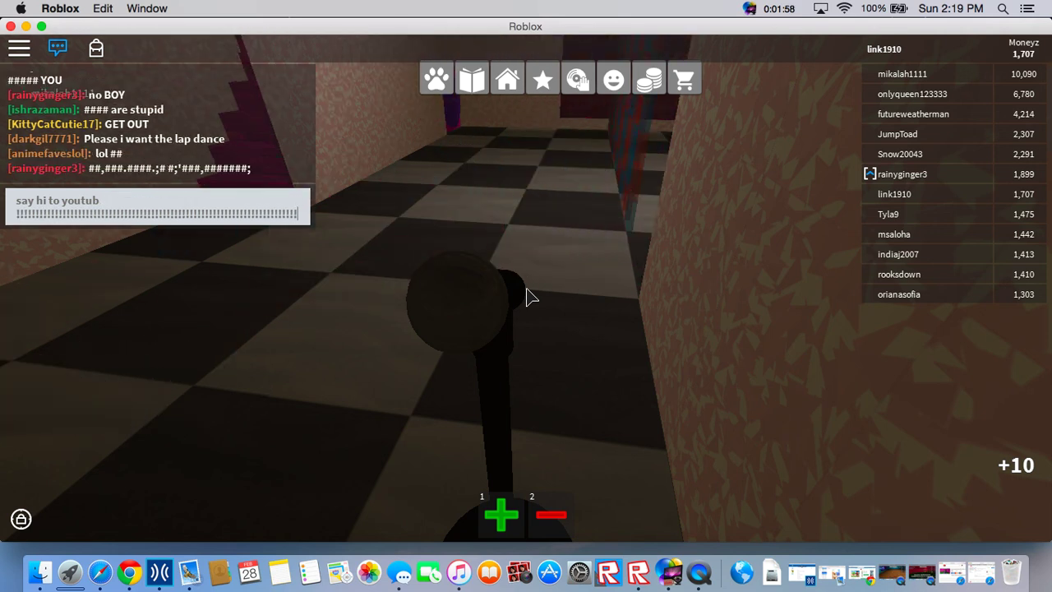
type("!!!!!!!!!!!!!!!!!!!!!!!!!!!!!!!!!!!!!!!!!!!!!")
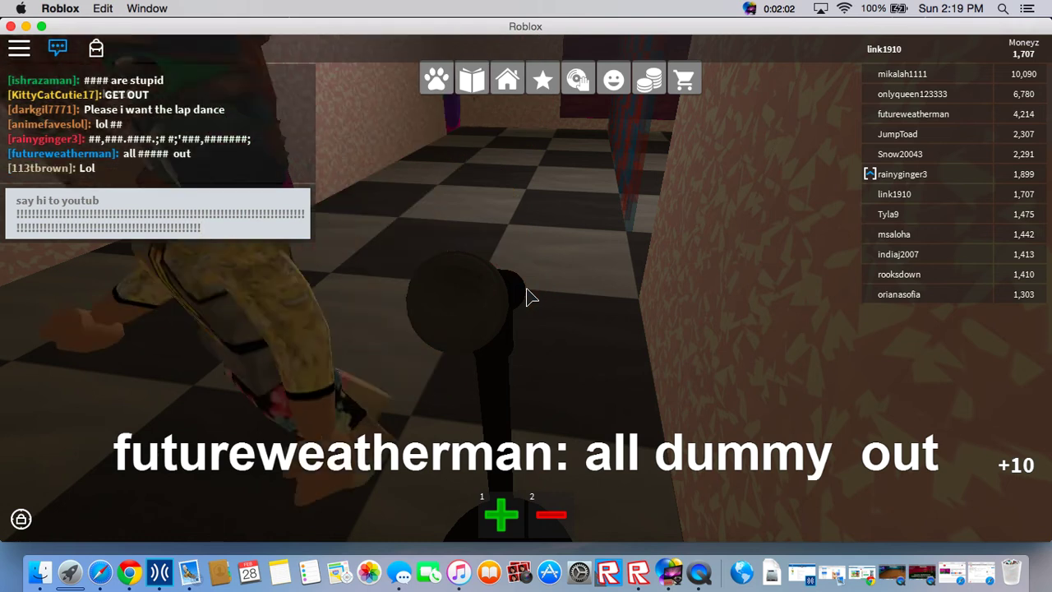
key("Return")
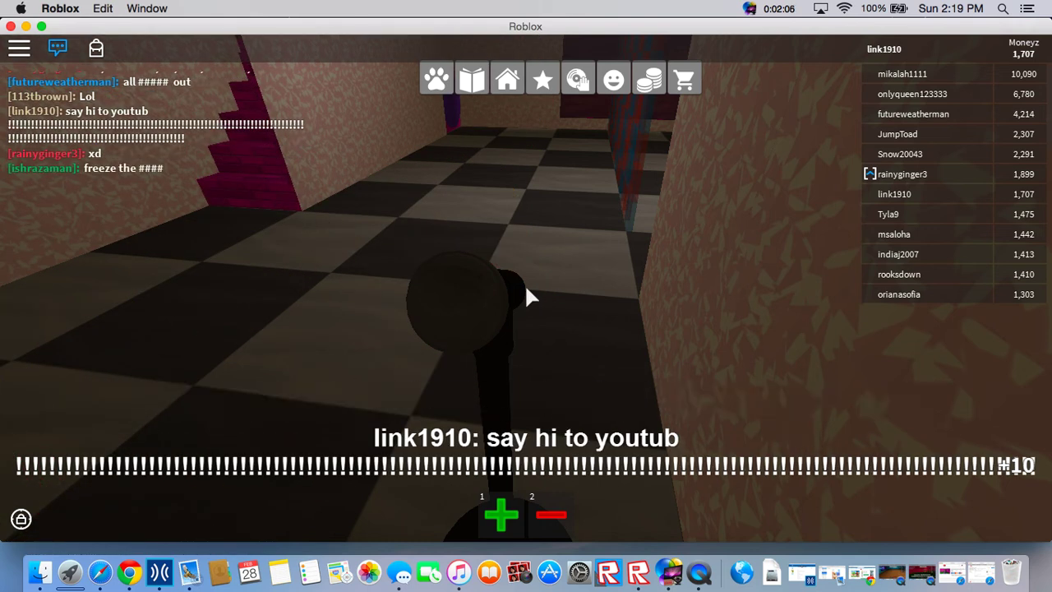
key("a")
key("a")
key("a")
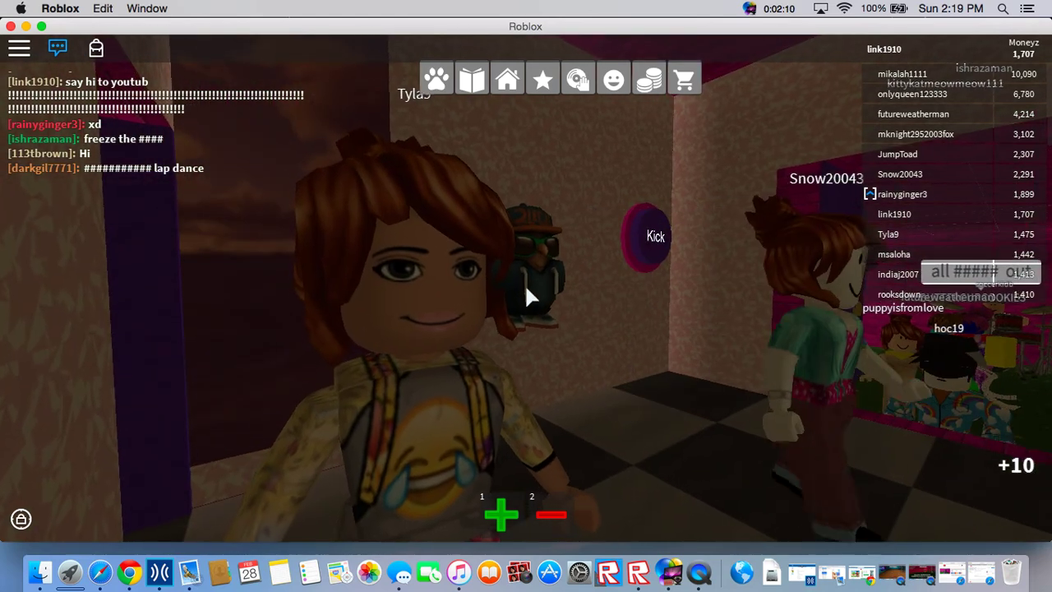
- Move around near the fashion show doorway, turning to see the avatar among the crowd
key("1")
key("1")
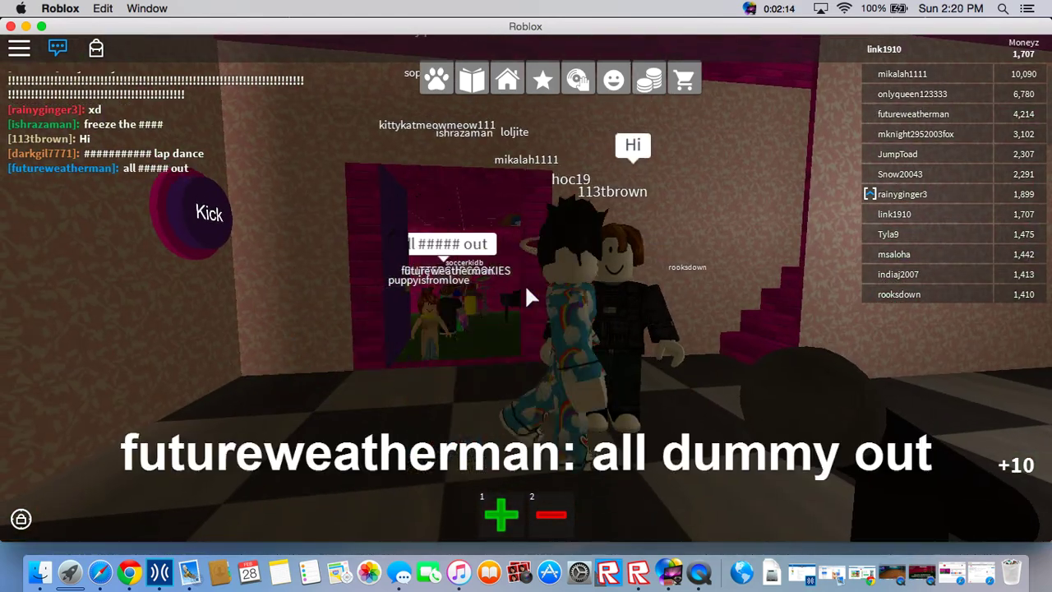
key("w")
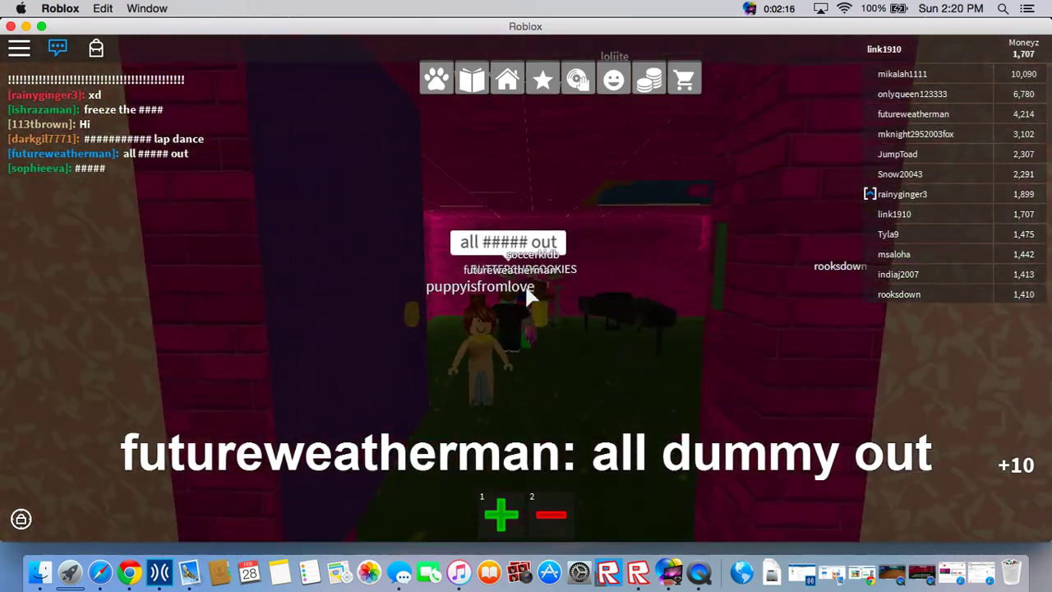
key("s")
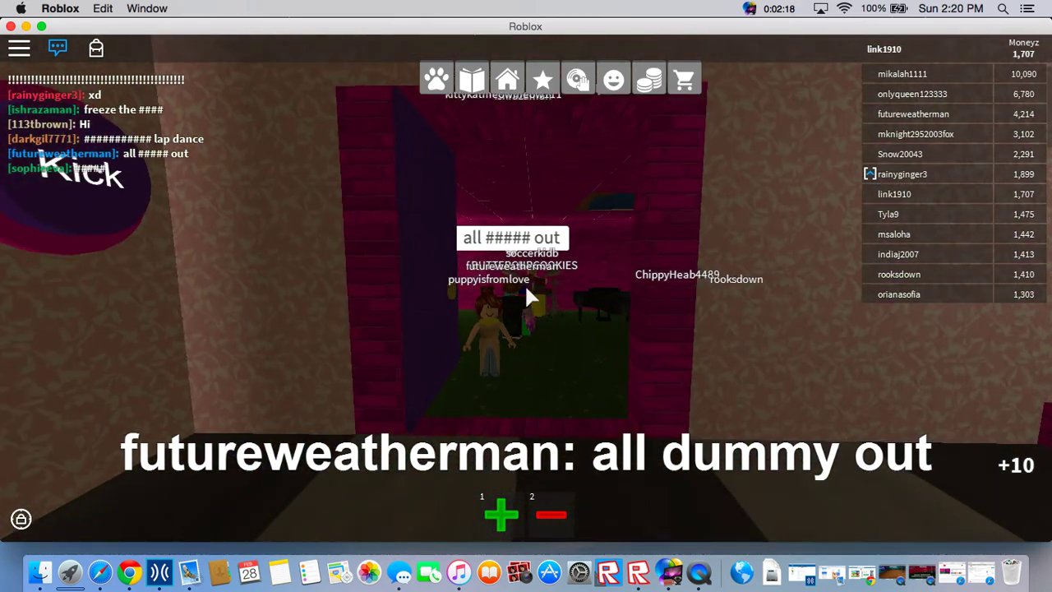
key("w")
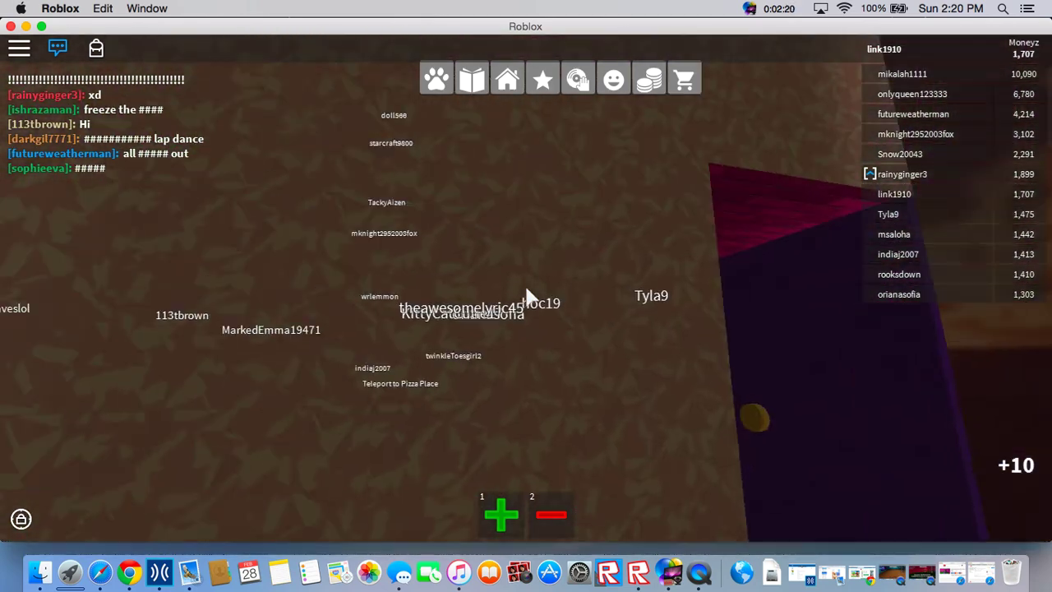
key("w")
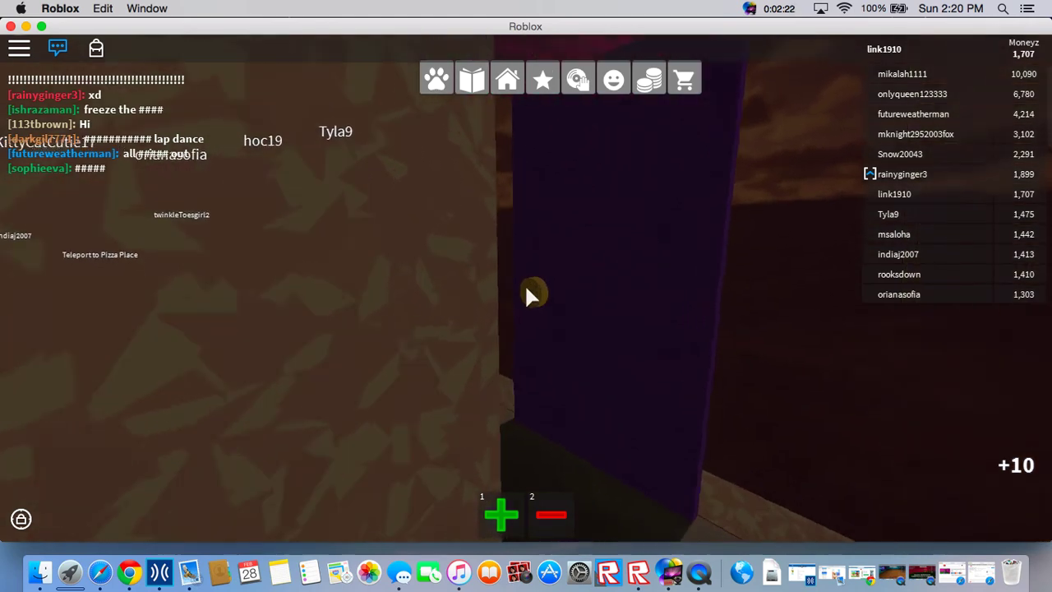
key("w")
key("w")
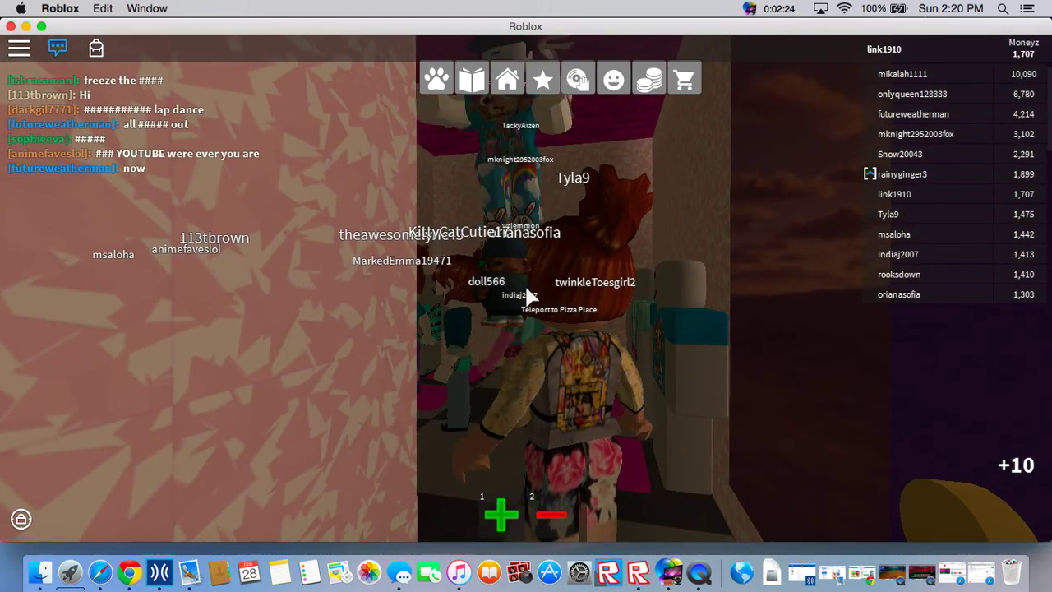
key("w")
scroll(530, 300, "down", 2)
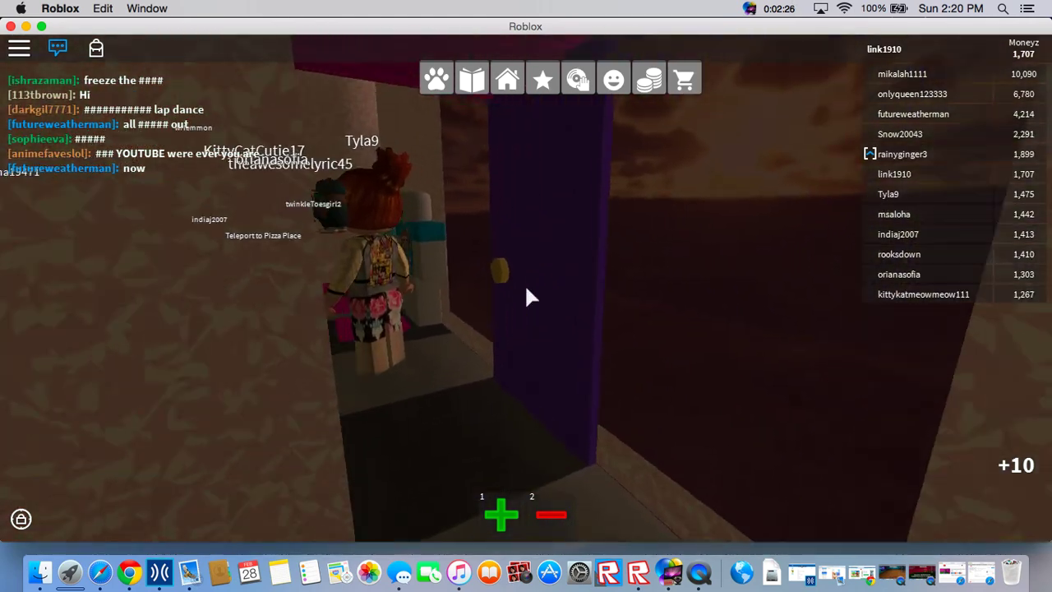
- Walk through the purple door into the show room, then back to the signed doorway
key("w")
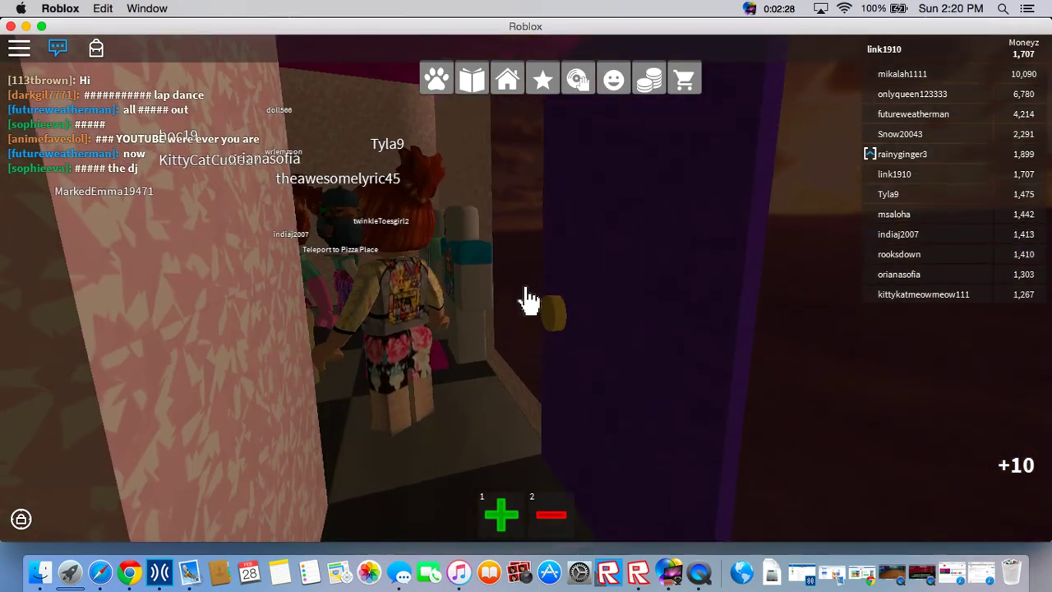
key("w")
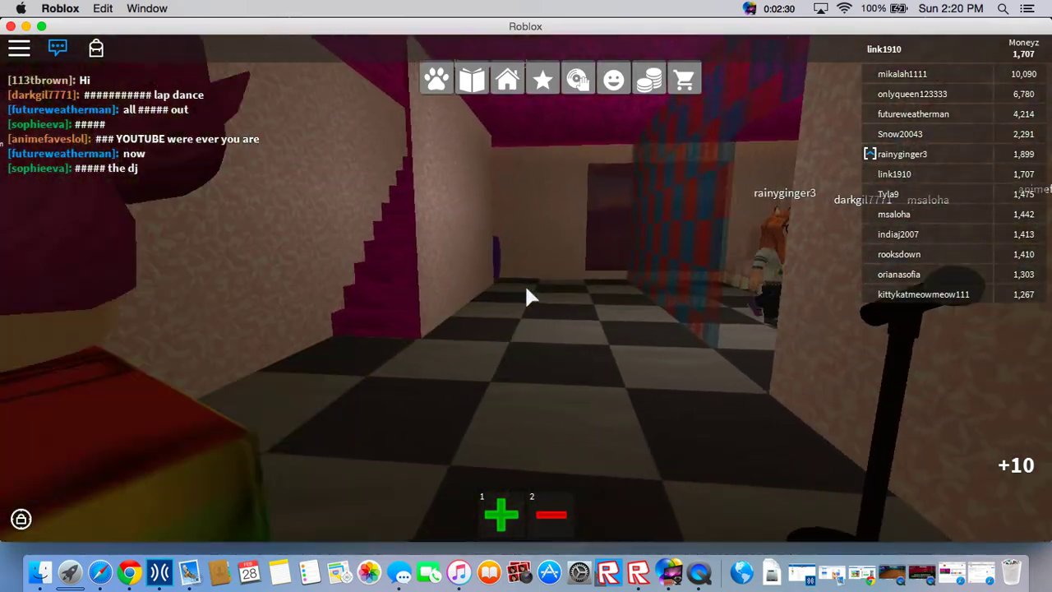
key("w")
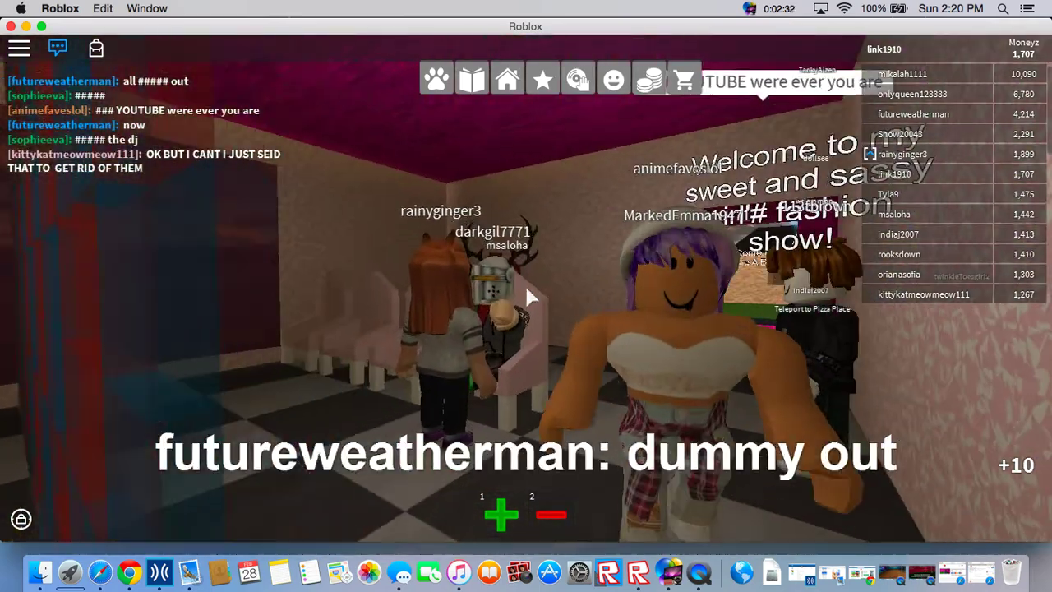
key("w")
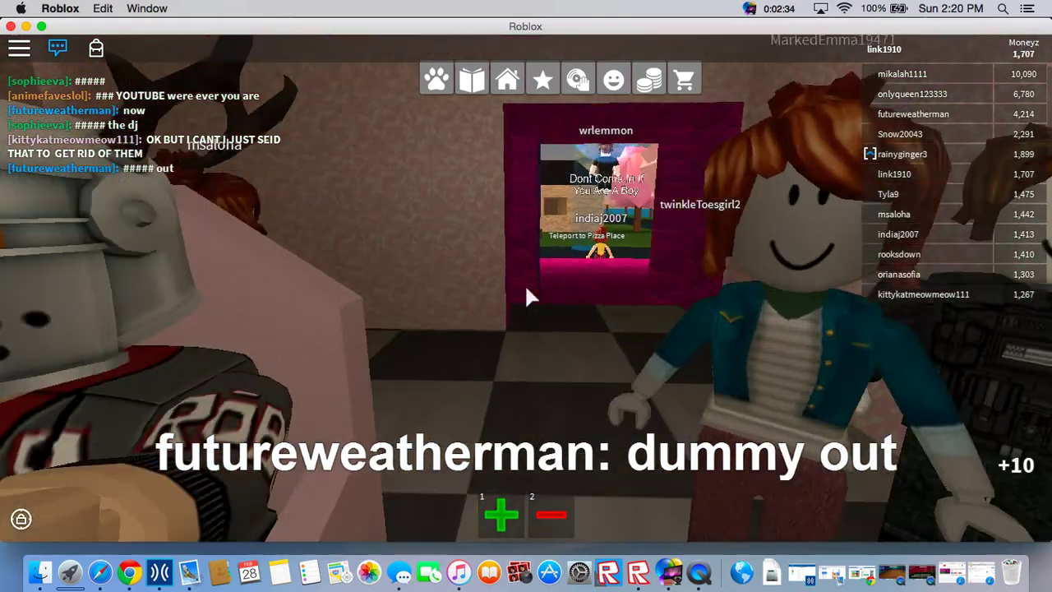
key("w")
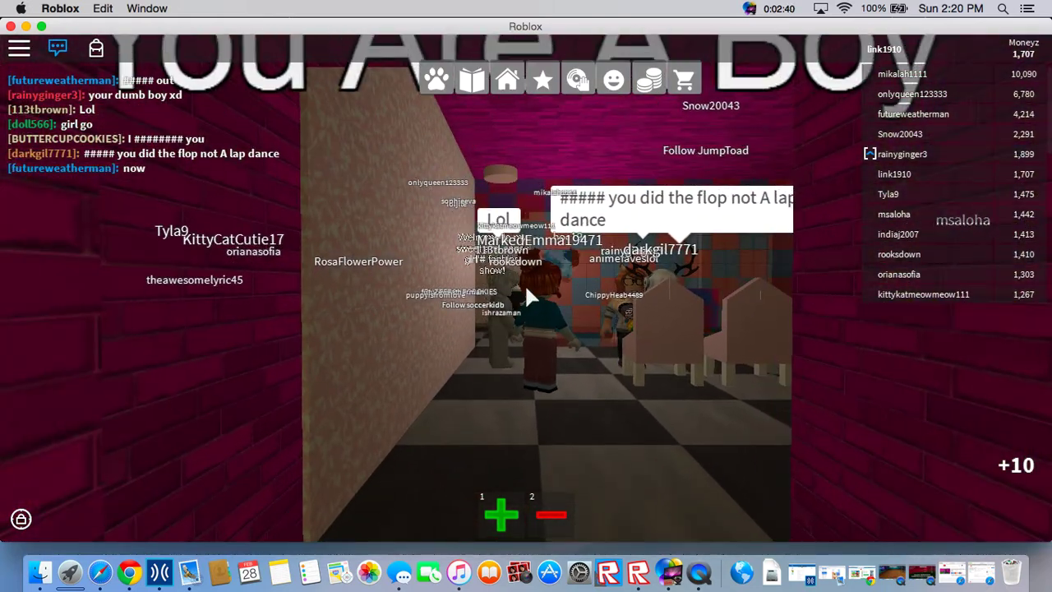
key("w")
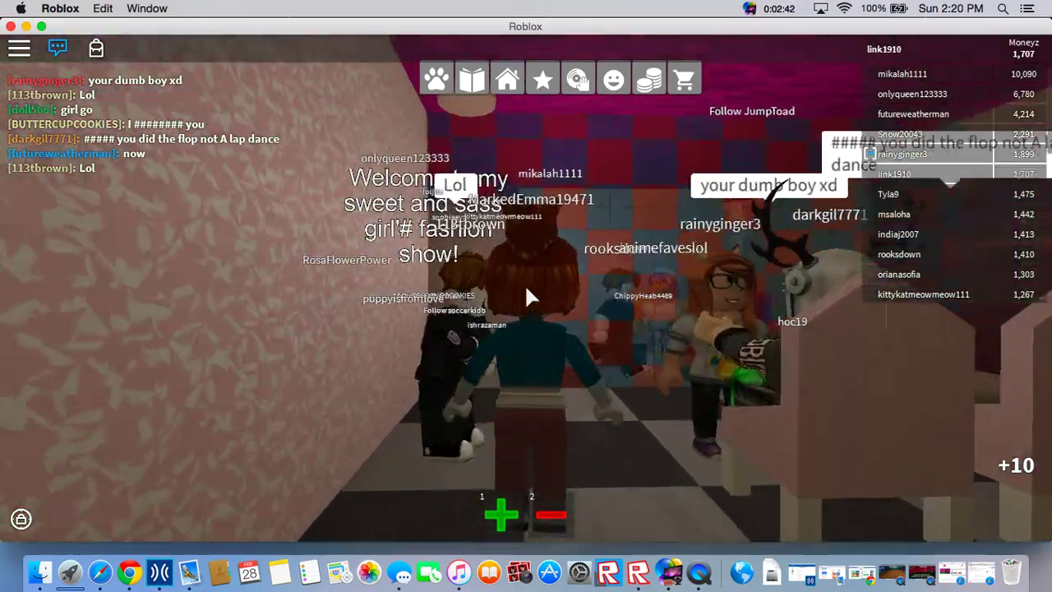
key("s")
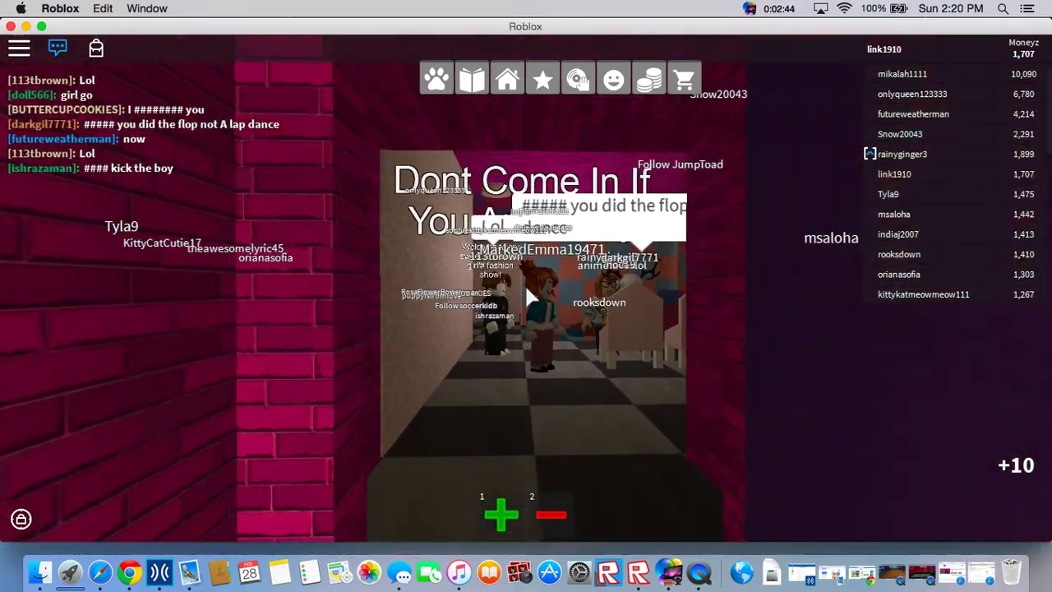
key("w")
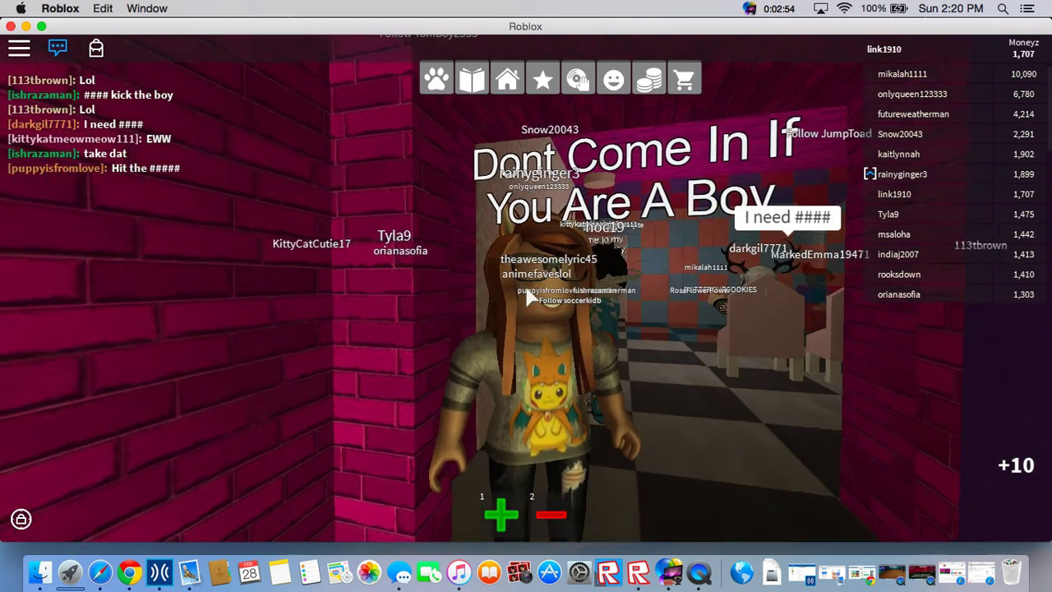
- Orbit the camera around the avatar facing the Pikachu-shirt player, then open chat
left_click_drag(530, 298, 530, 297)
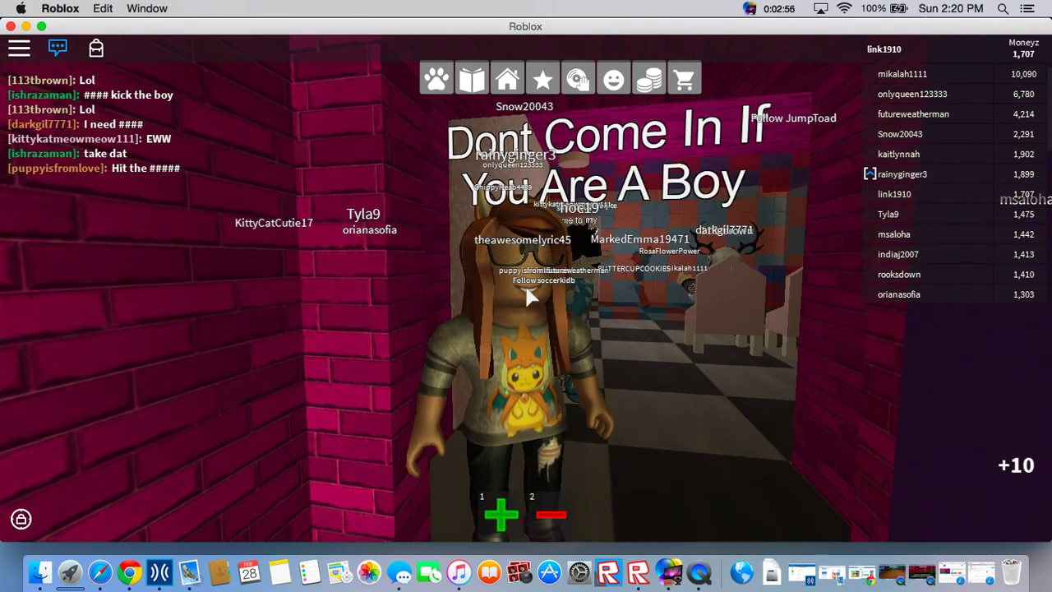
right_click(530, 297)
left_click_drag(530, 298, 530, 297)
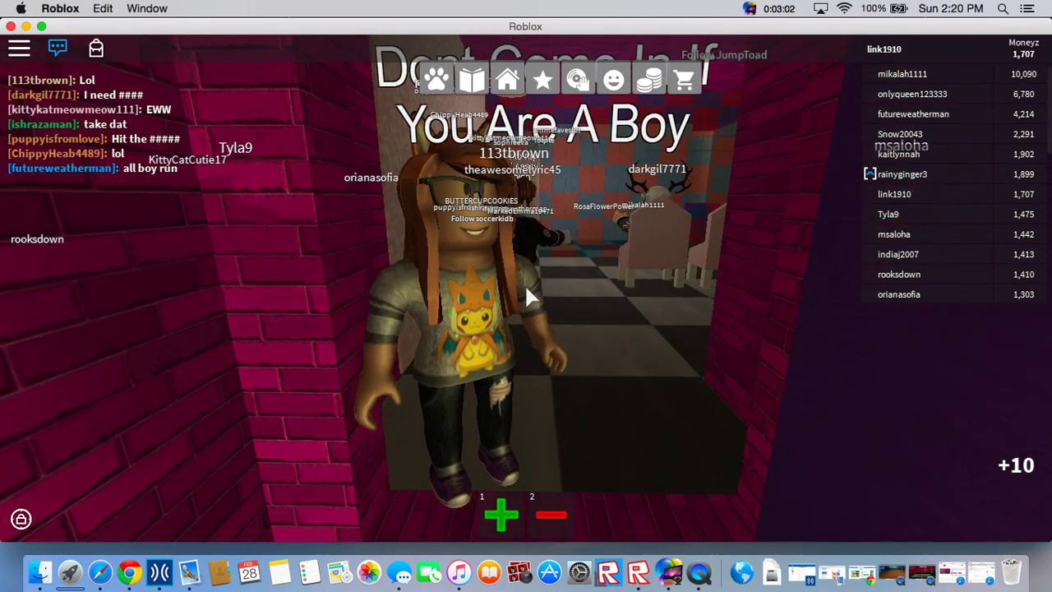
left_click_drag(530, 297, 530, 297)
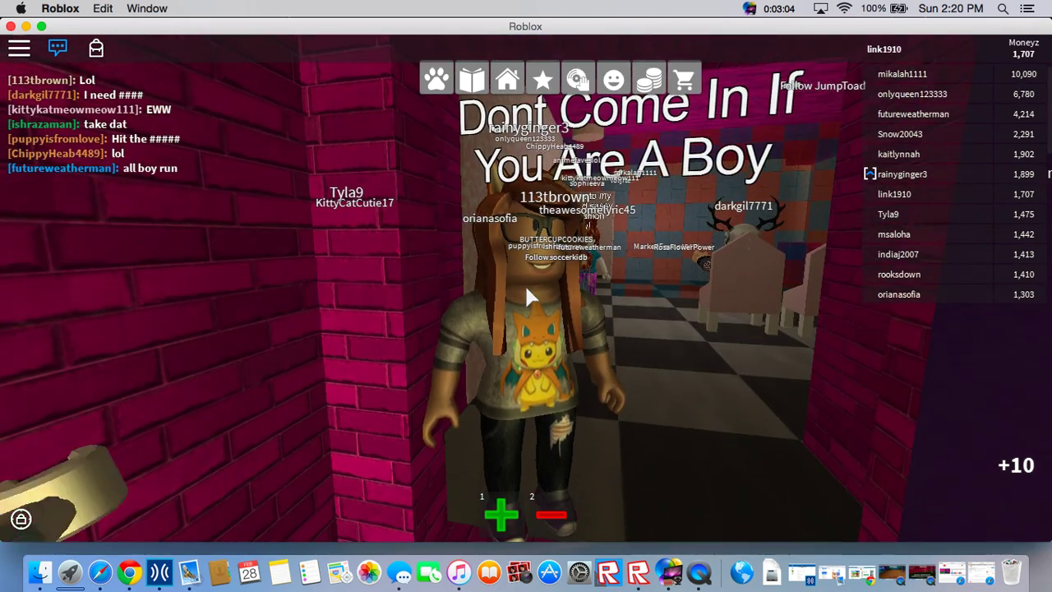
key("slash")
type("s")
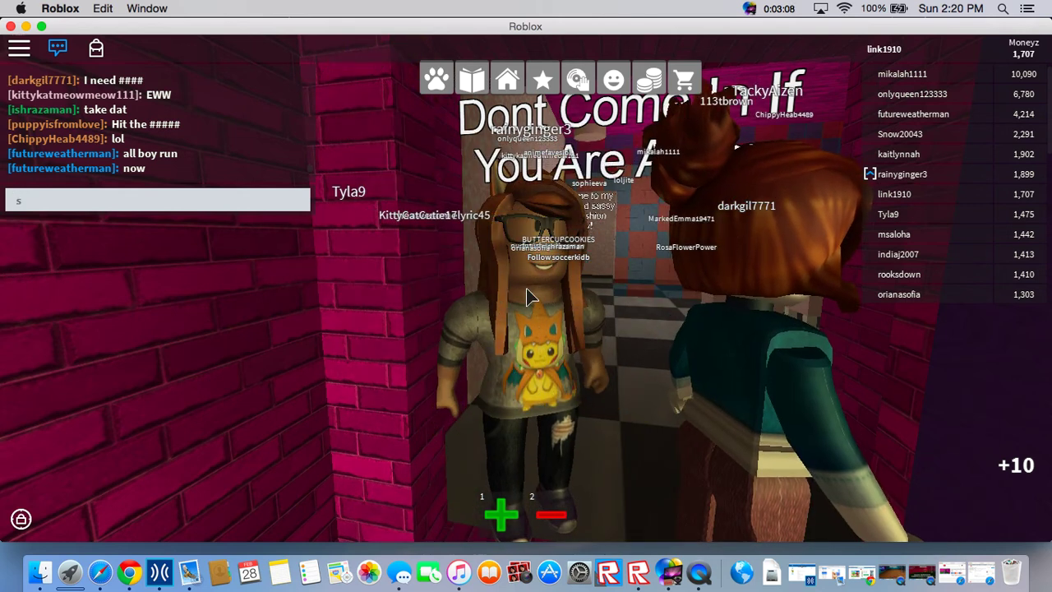
type("ay hi to y")
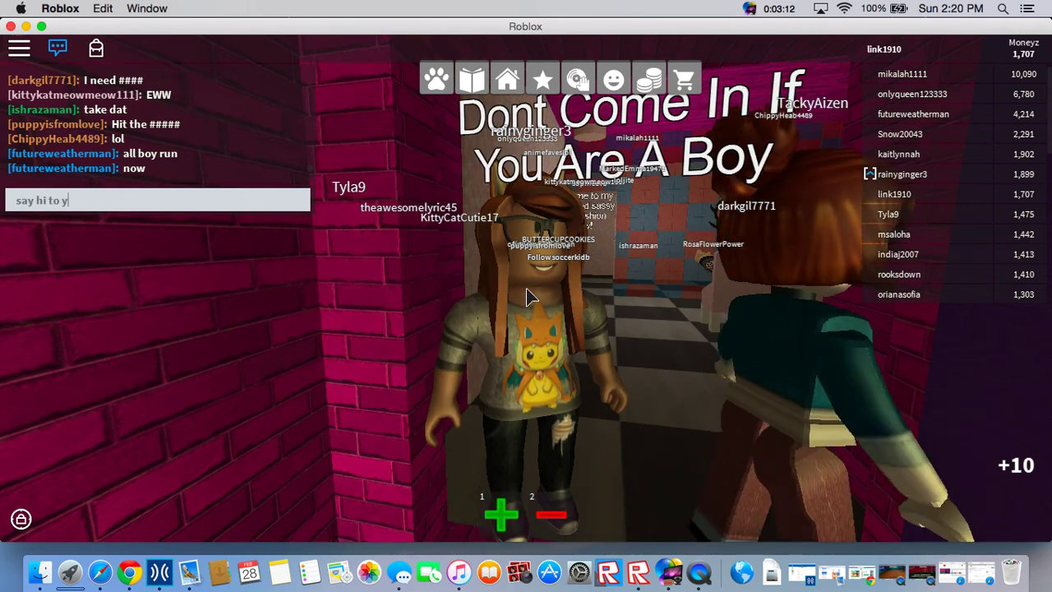
type("outube")
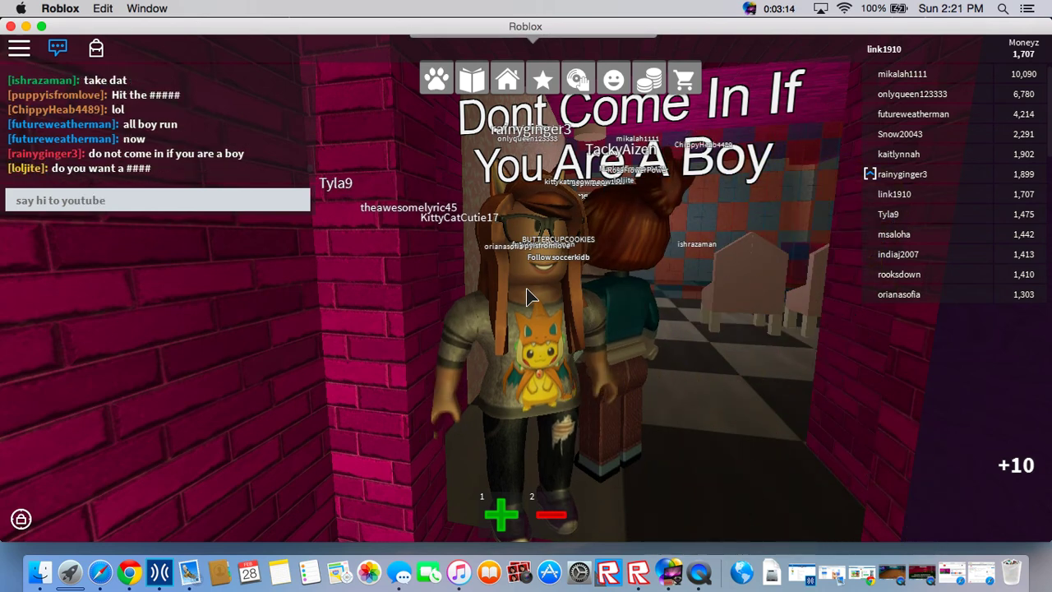
- Send 'say hi to youtube' in chat, rotate the camera, and walk forward through the doorway
key("Return")
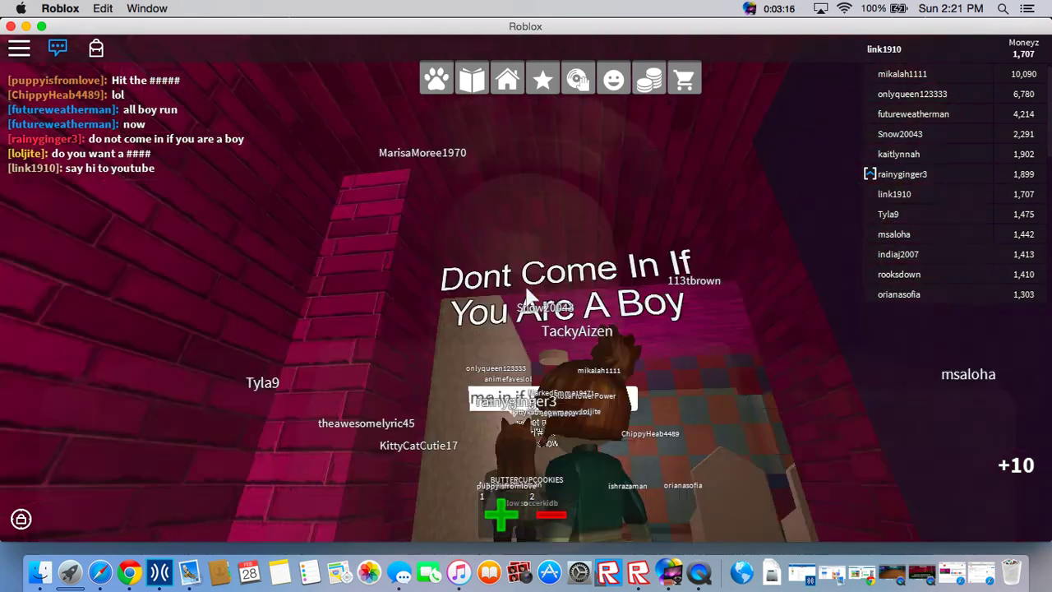
right_click(529, 297)
key("w")
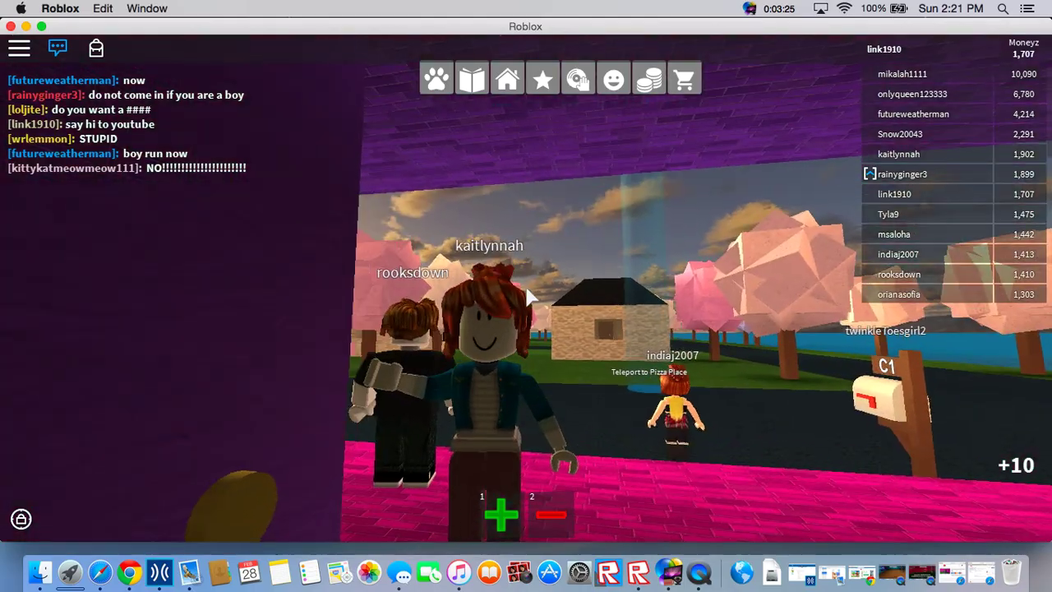
- Walk through the doorway, looking along the house wall toward the purple wall
key("w")
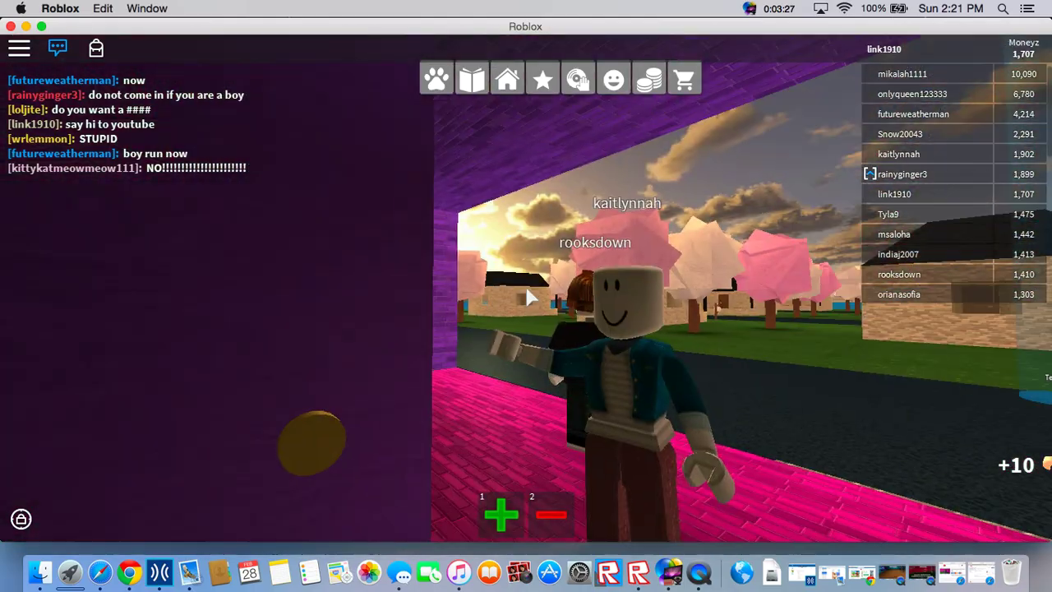
key("w")
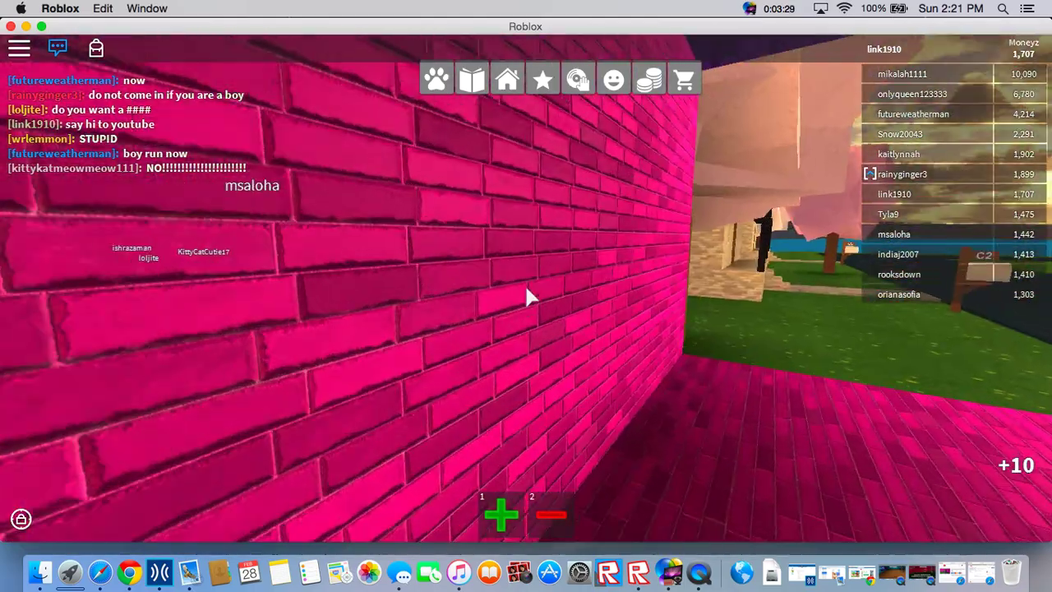
key("w")
key("w")
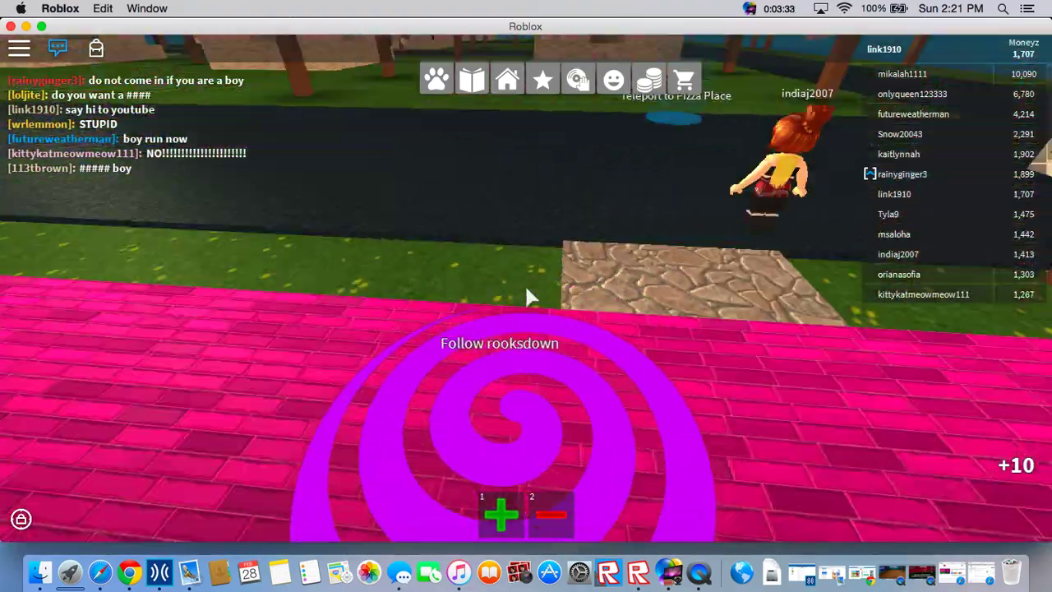
- Decline the follow-rooksdown prompt with No, then walk back along the house wall
left_click(530, 297)
left_click(611, 348)
key("w")
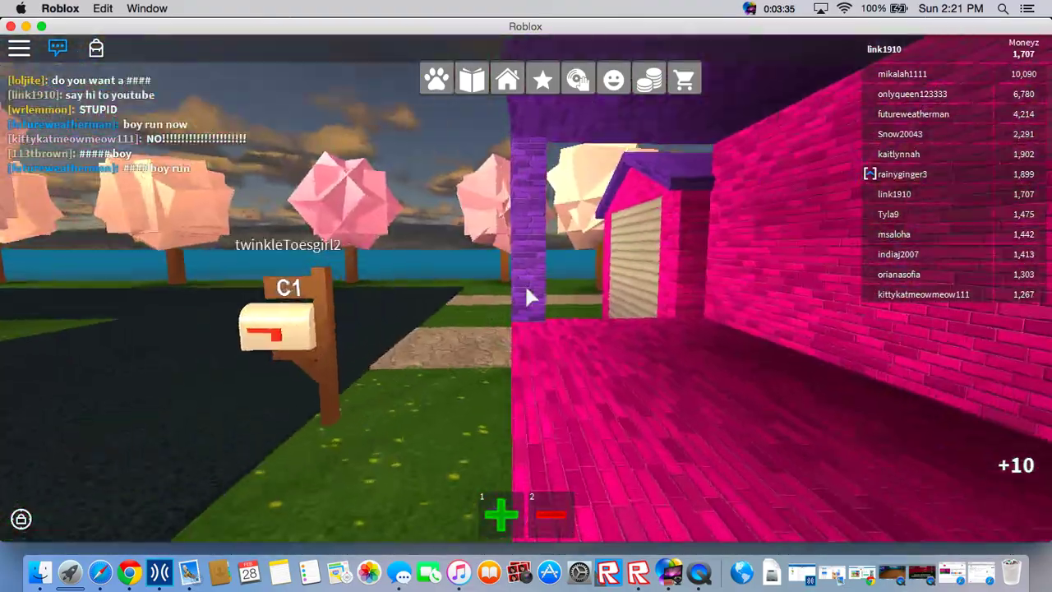
key("w")
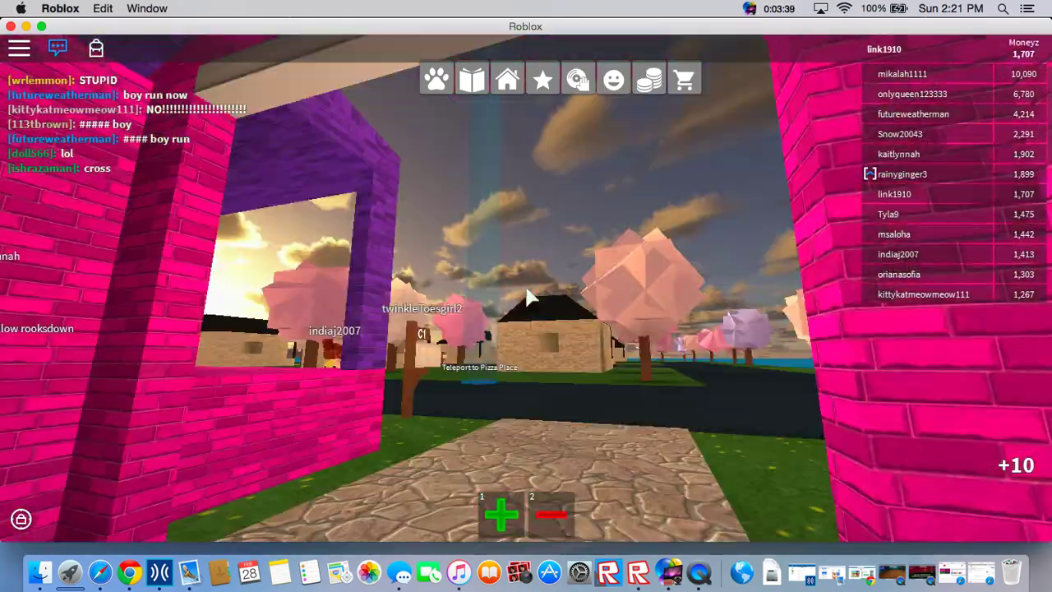
- Step up to and back away from the red wall button several times
key("w")
key("s")
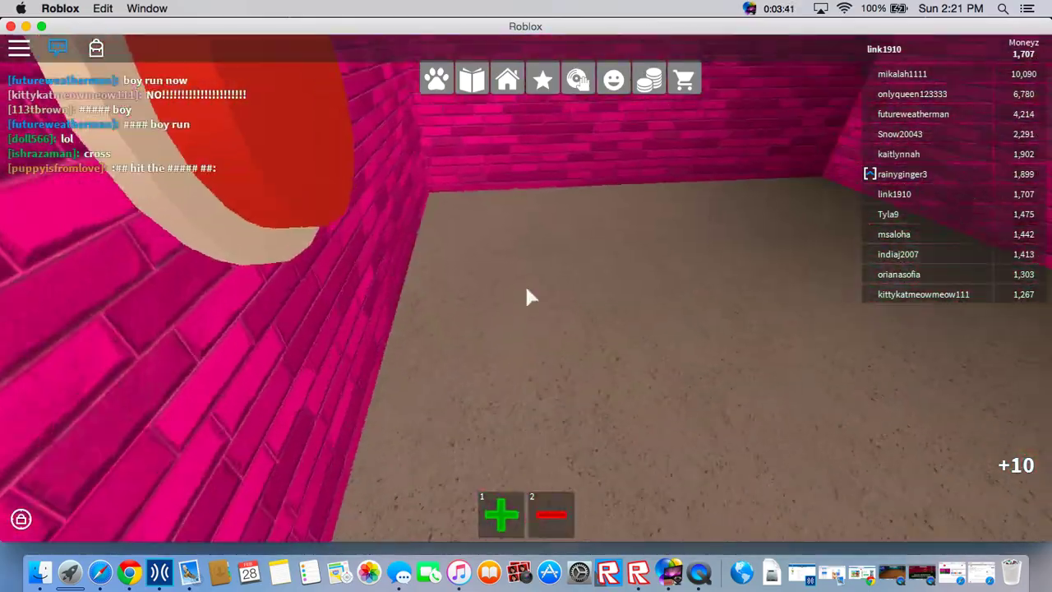
key("w")
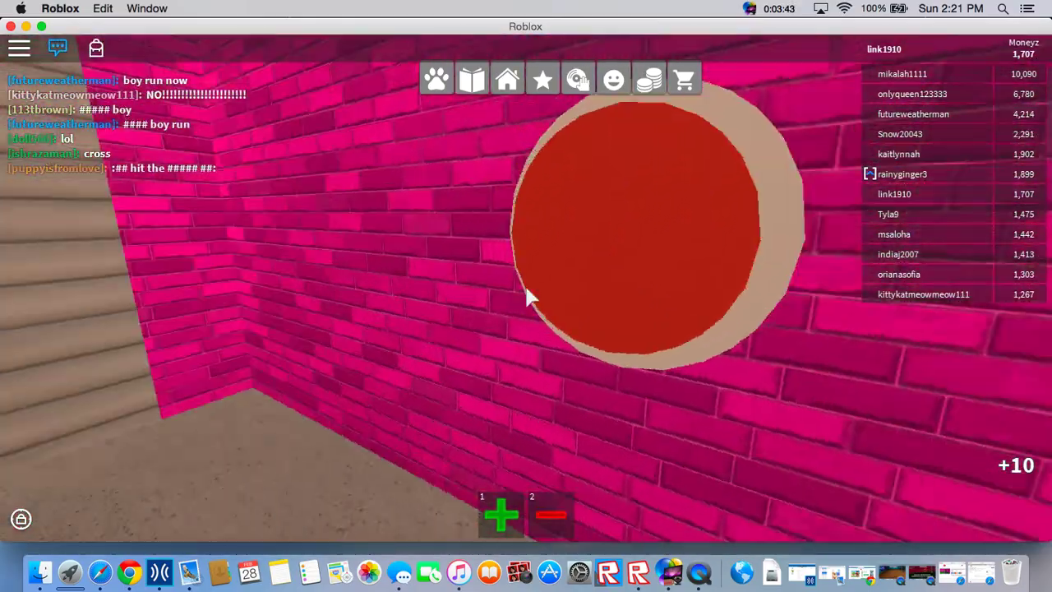
key("s")
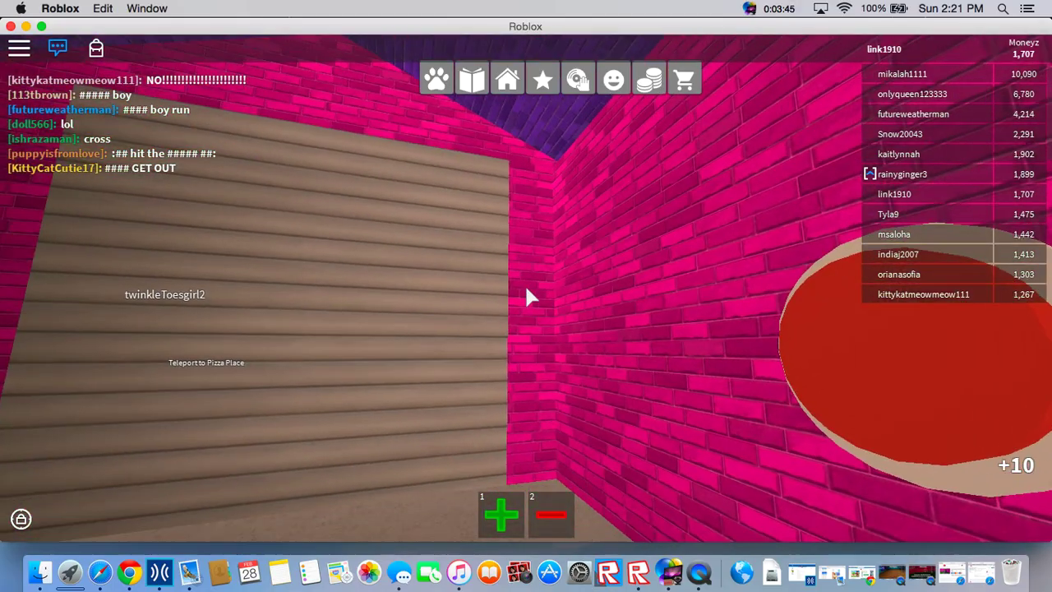
key("w")
key("s")
key("w")
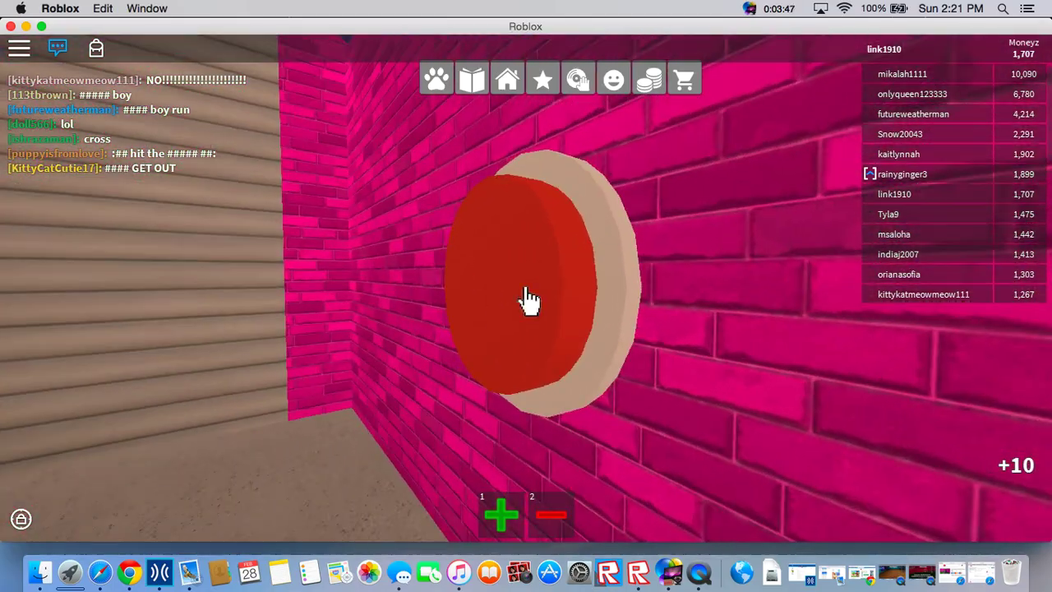
- Turn between the garage door and the red button, ending up facing the pink brick wall
key("a")
key("d")
key("w")
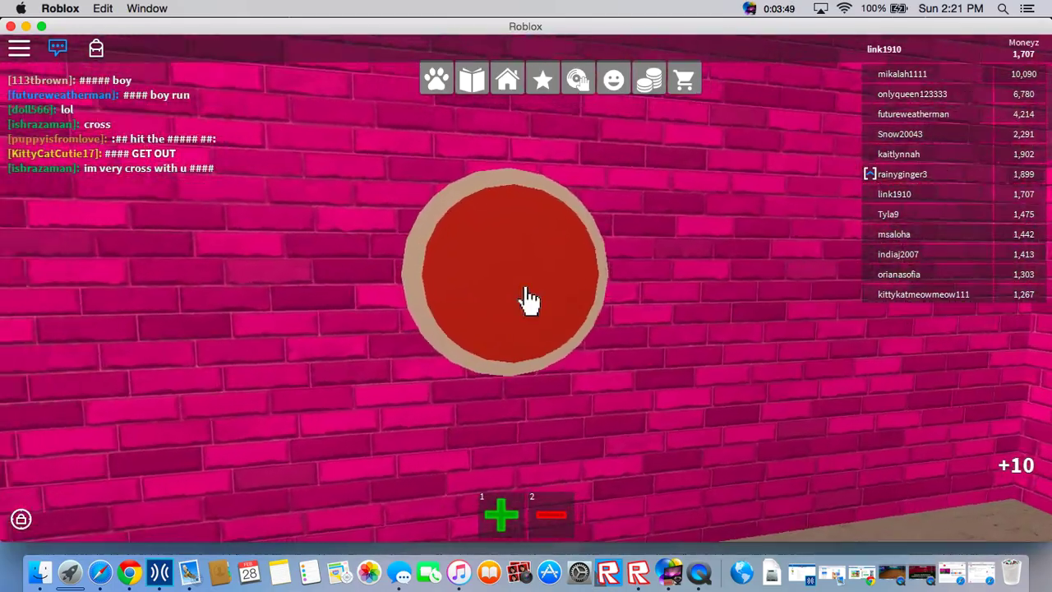
key("s")
key("a")
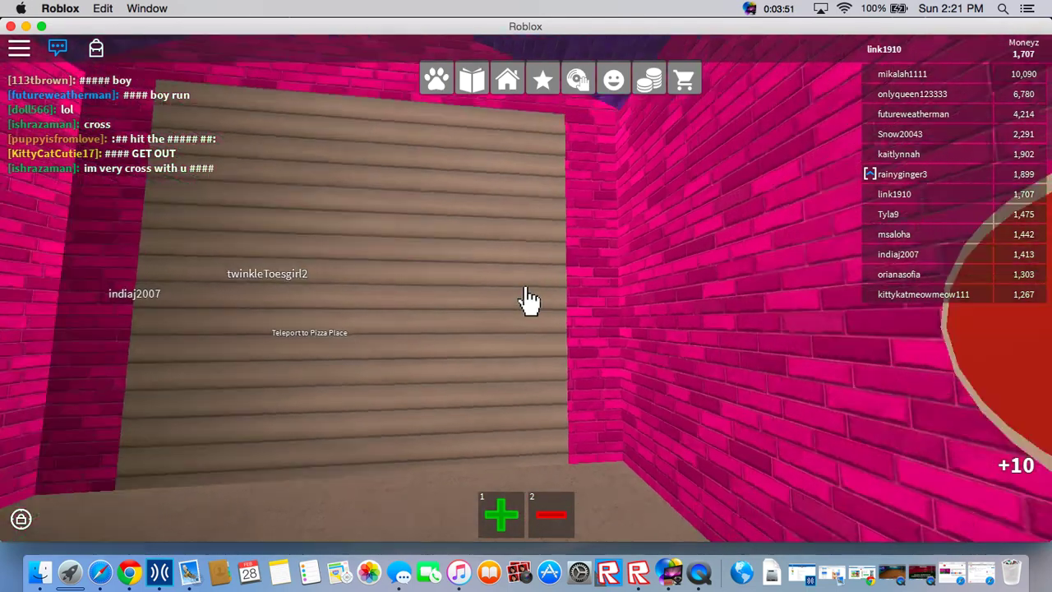
key("d")
key("w")
key("s")
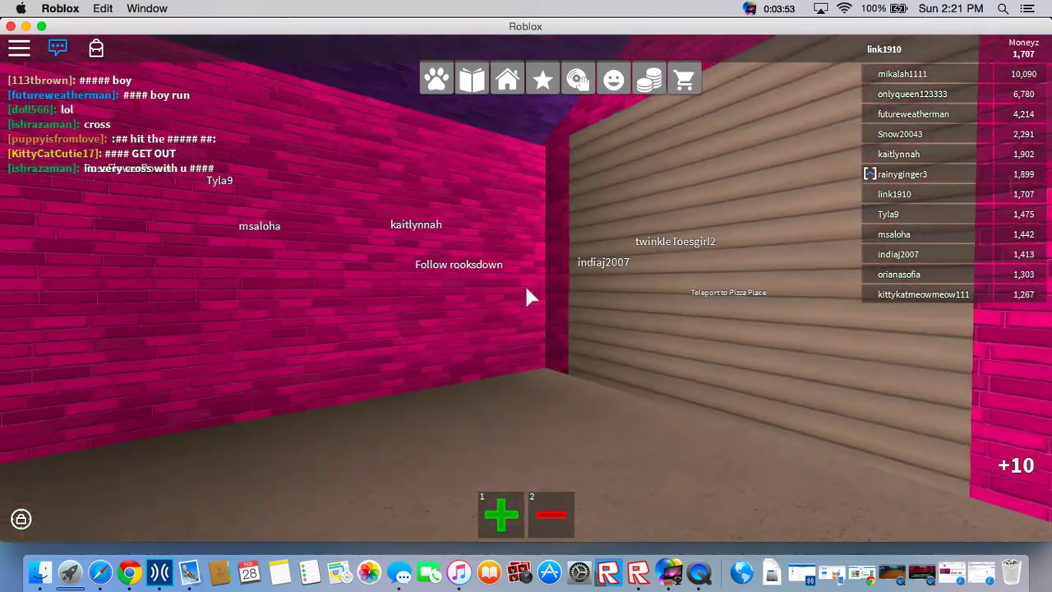
key("a")
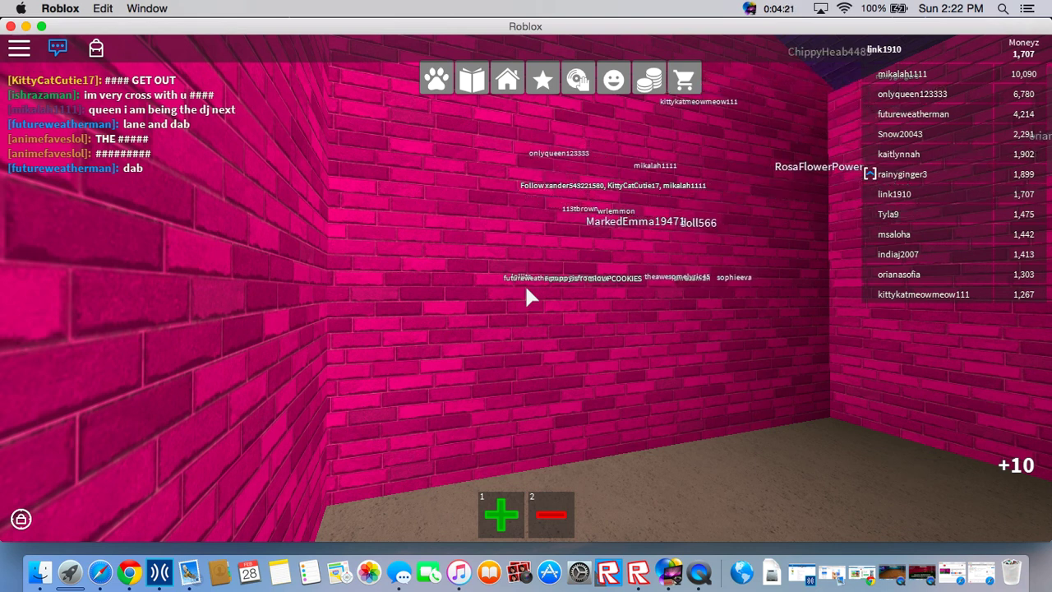
- Walk up to the red garage button, adjust volume with F12, and turn between button and door
key("w")
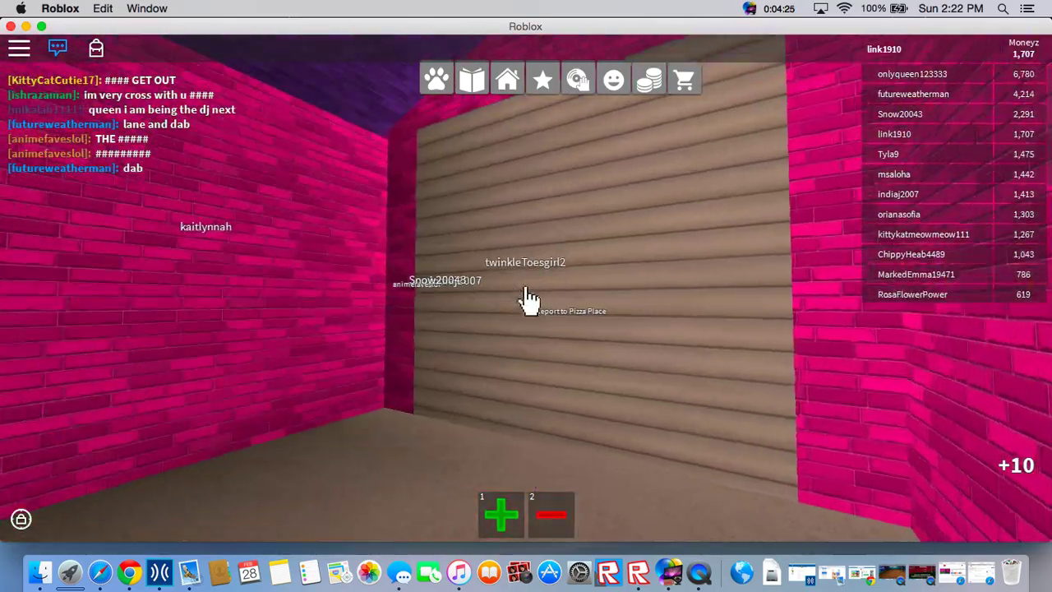
key("F12")
key("w")
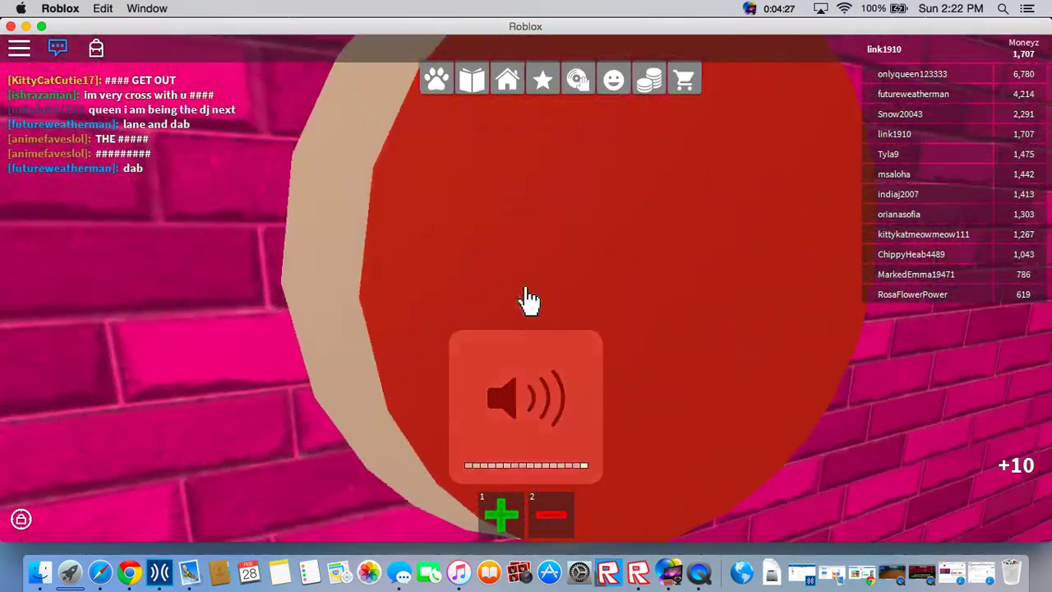
key("w")
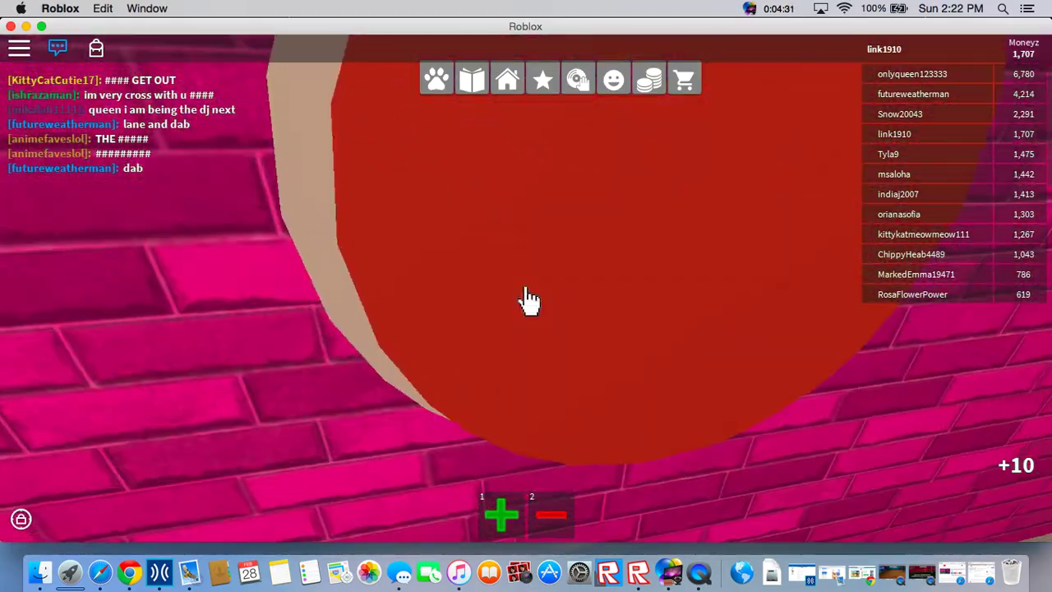
key("w")
key("w")
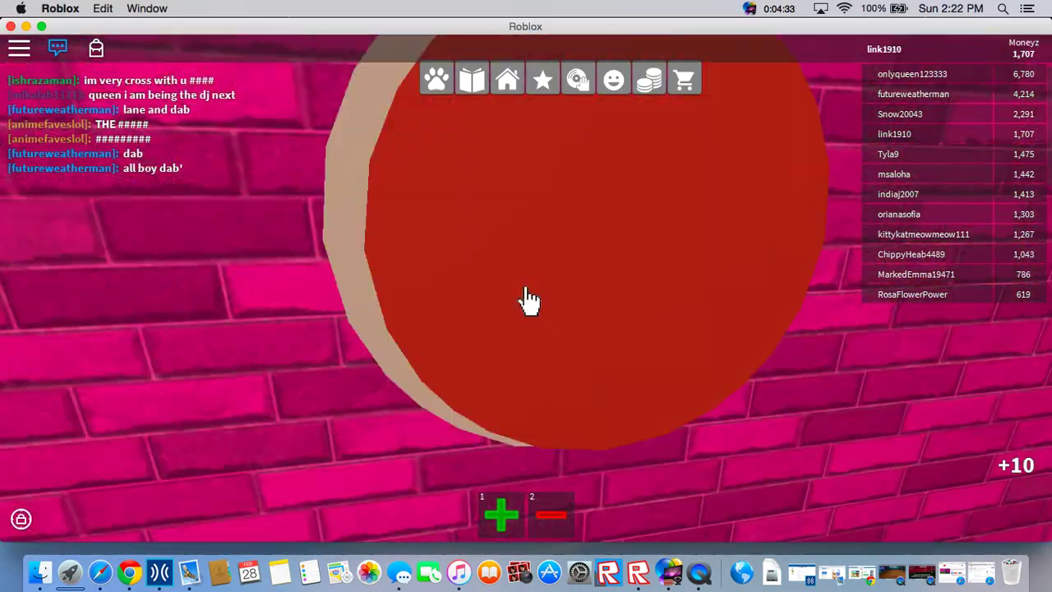
key("w")
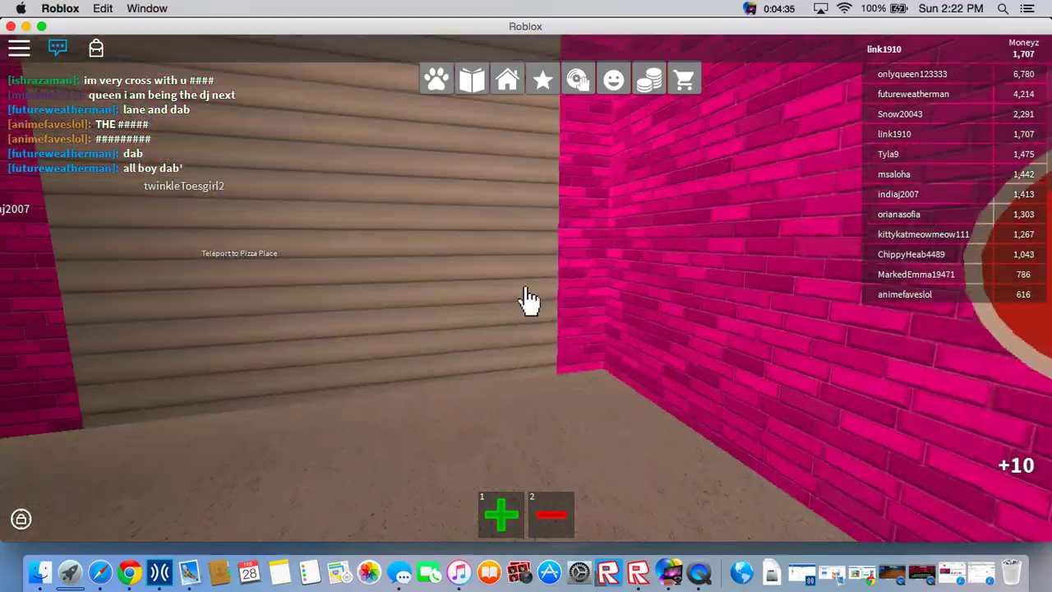
- Walk from the garage through the 'Dont Come In If You Are A Boy' doorway
key("w")
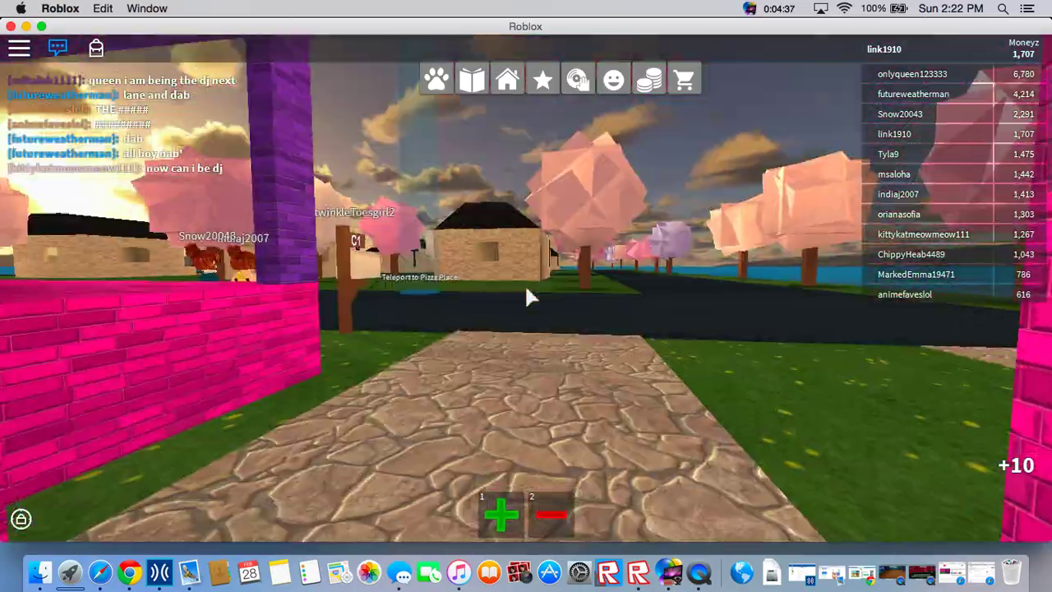
key("w")
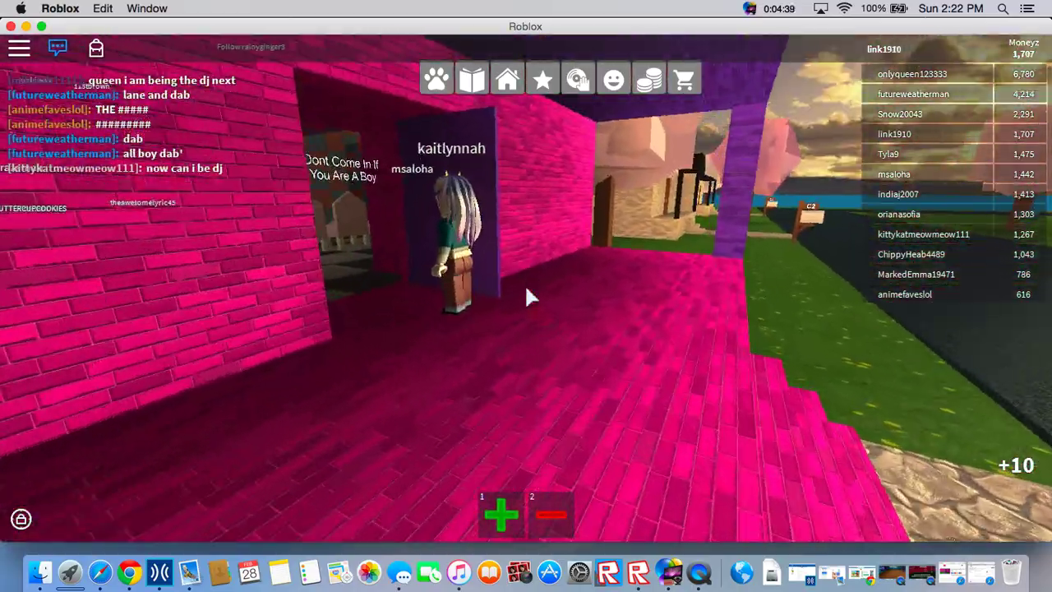
key("w")
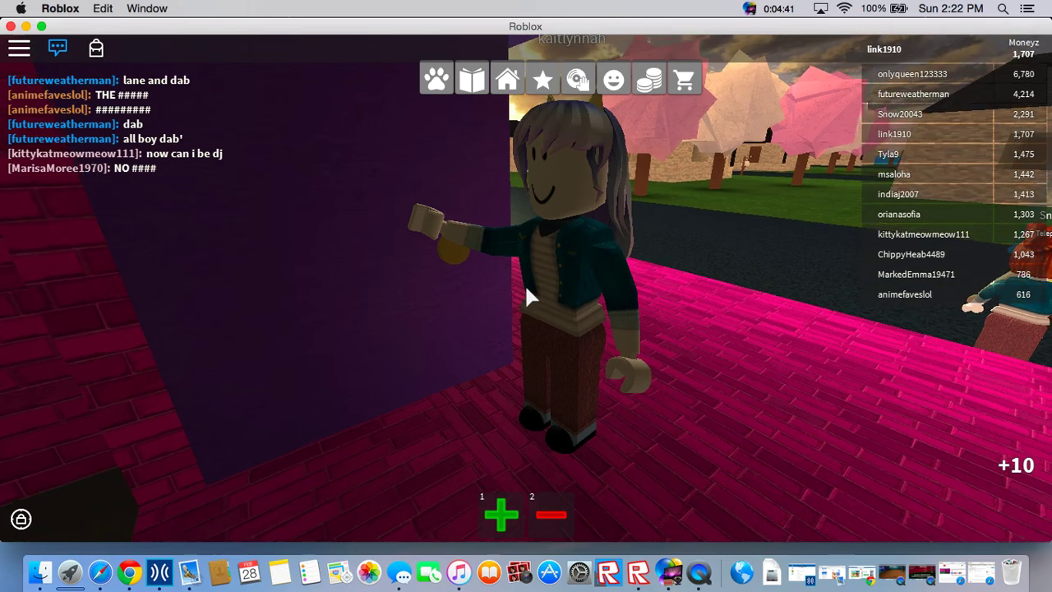
key("w")
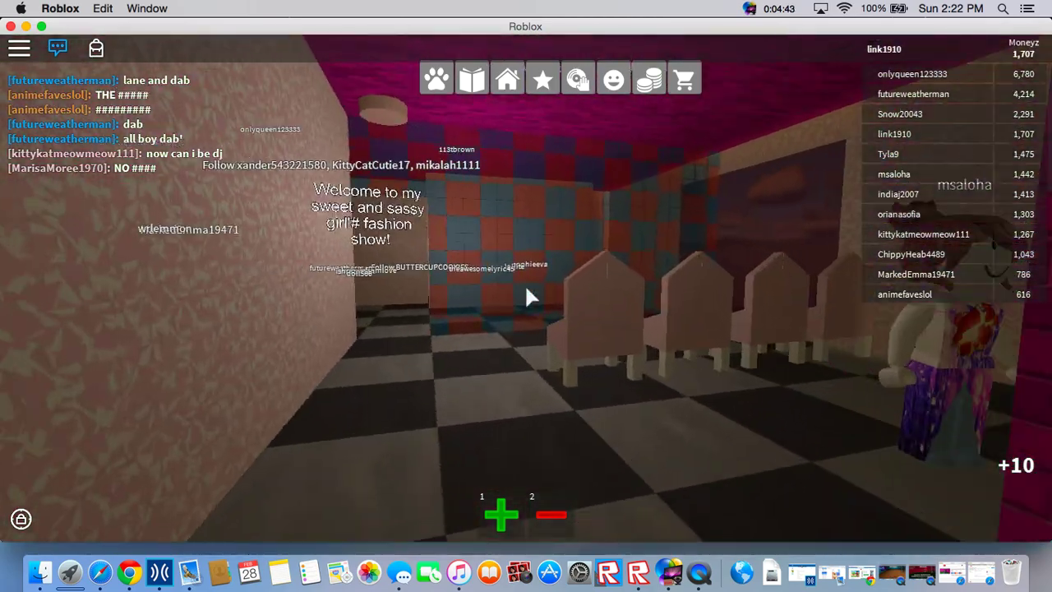
- Move around the checkered fashion show room toward the players and the back room wall
key("w")
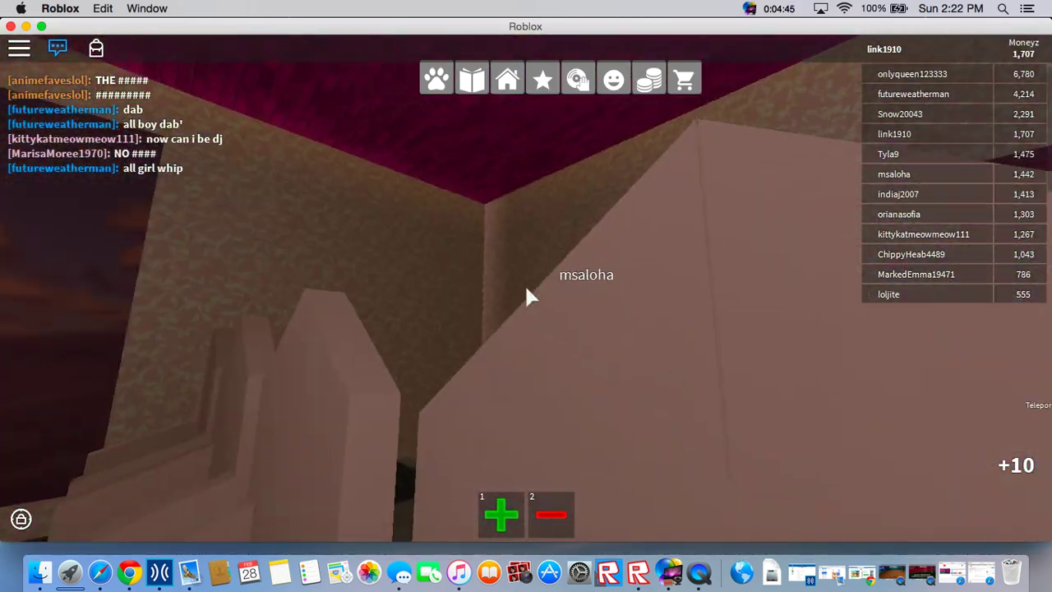
key("w")
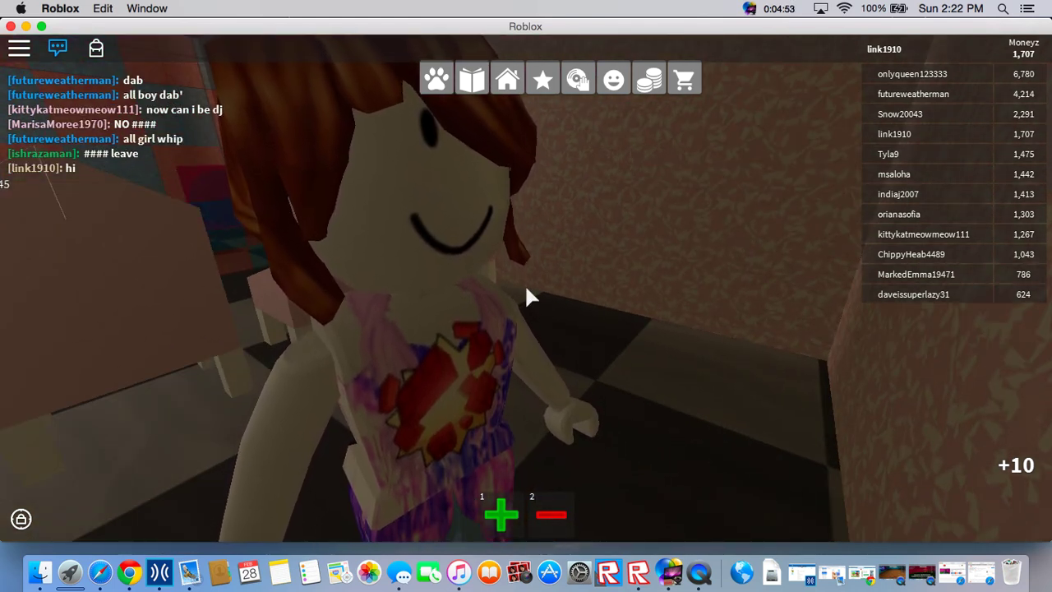
key("w")
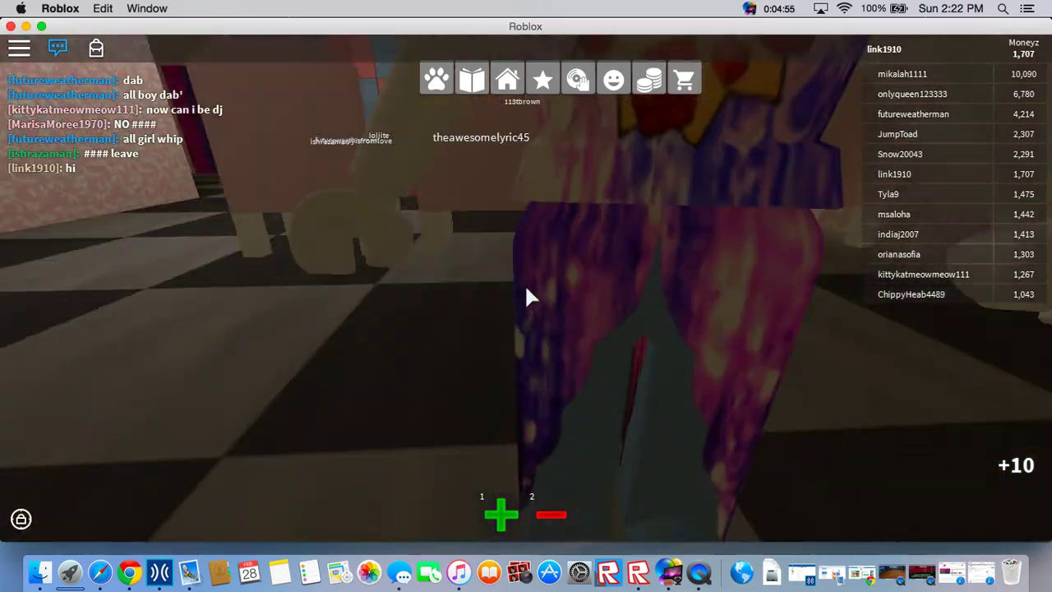
key("w")
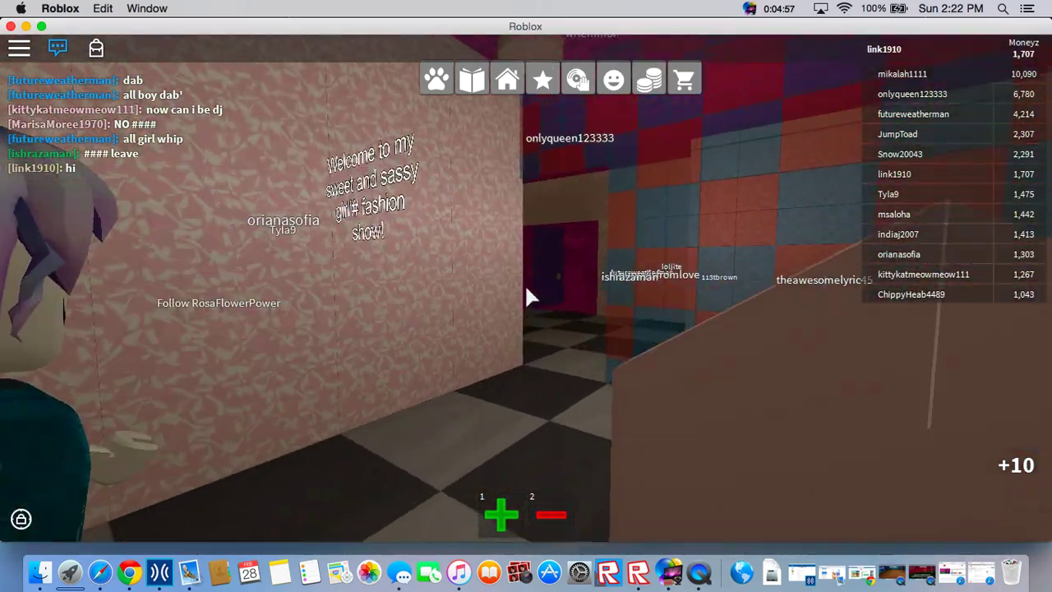
key("w")
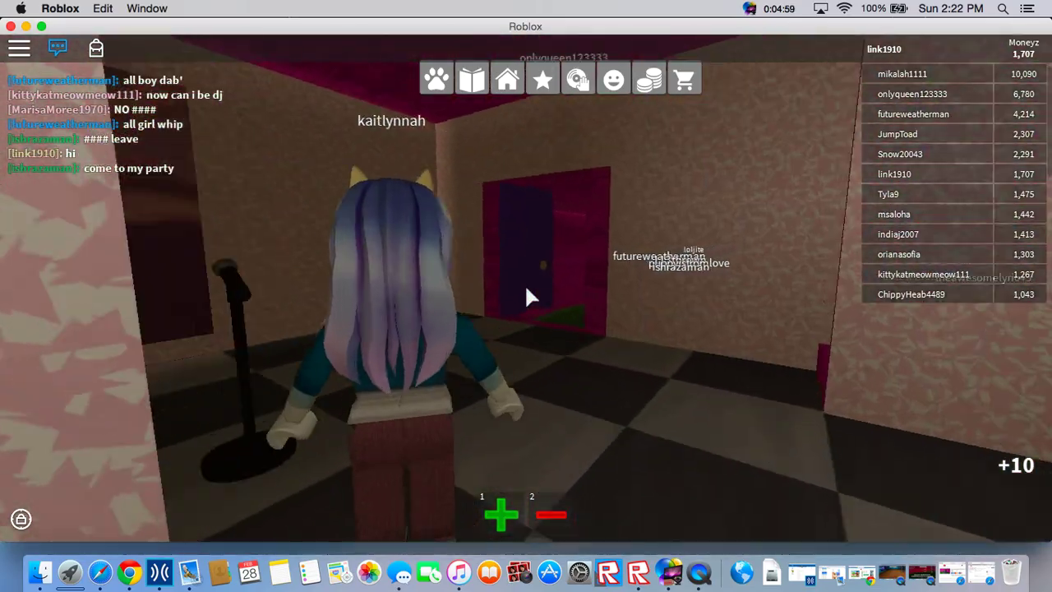